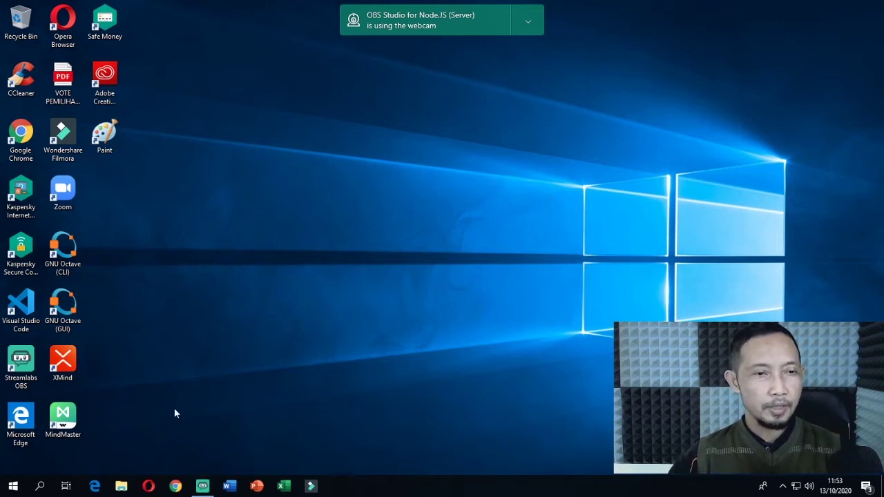
# Step: Launch Adobe After Effects CC 2017 and start a new project
pyautogui.click(13, 487)
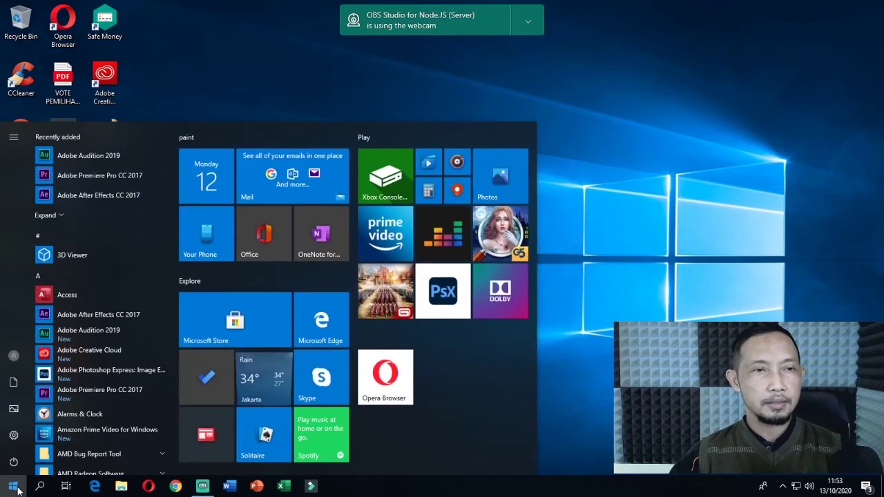
pyautogui.click(84, 197)
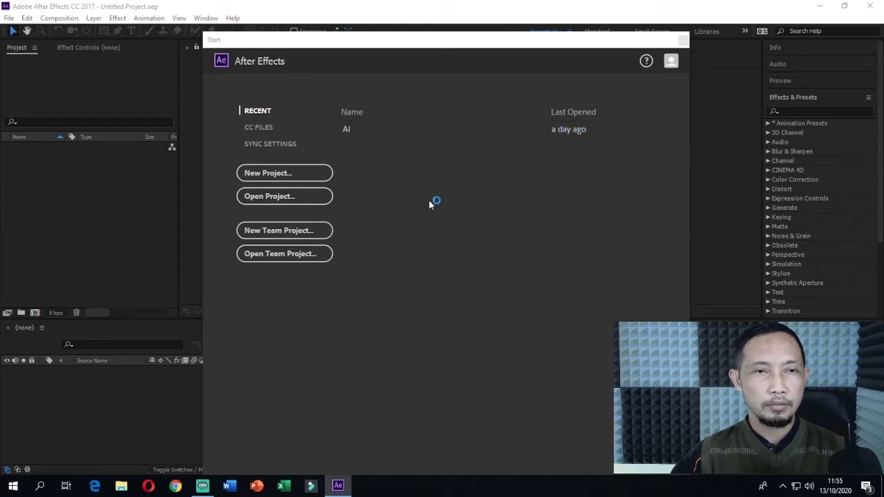
pyautogui.click(282, 175)
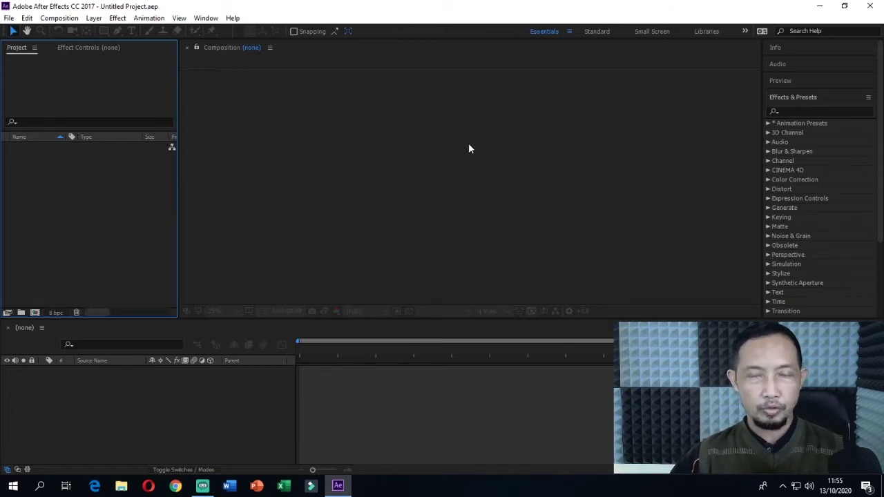
# Step: Start a new composition and set its duration to 10 seconds (0;00;10;00)
pyautogui.click(54, 19)
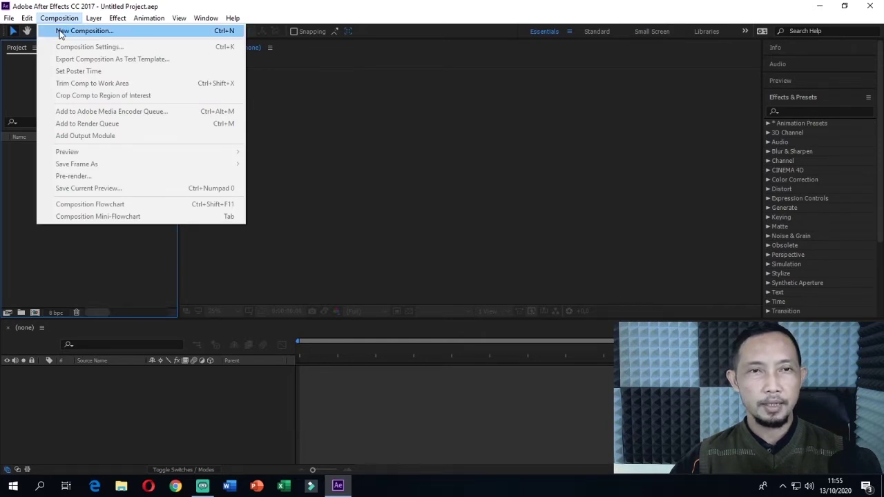
pyautogui.click(60, 34)
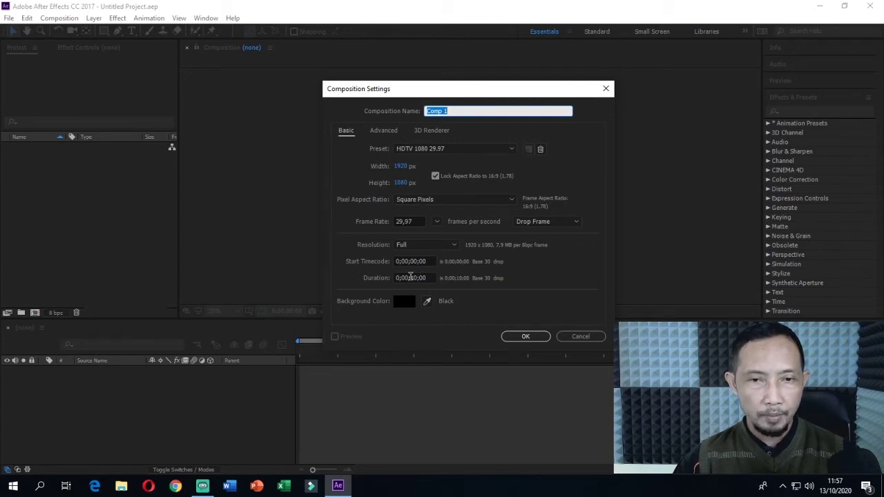
pyautogui.click(412, 277)
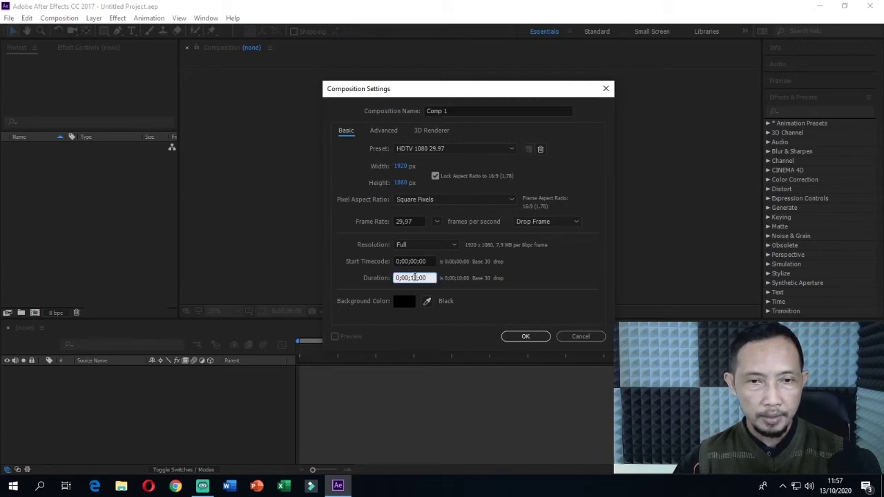
pyautogui.moveTo(412, 277); pyautogui.dragTo(419, 278)
pyautogui.write('20')
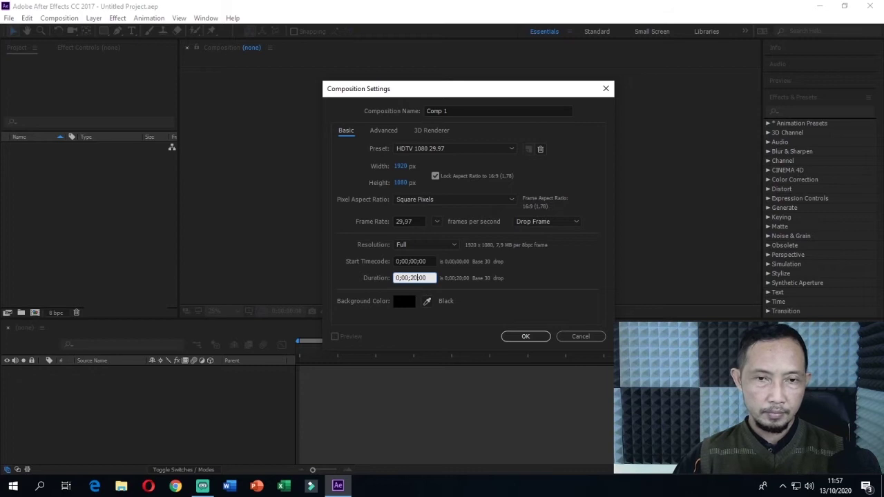
pyautogui.press('BackSpace')
pyautogui.press('BackSpace')
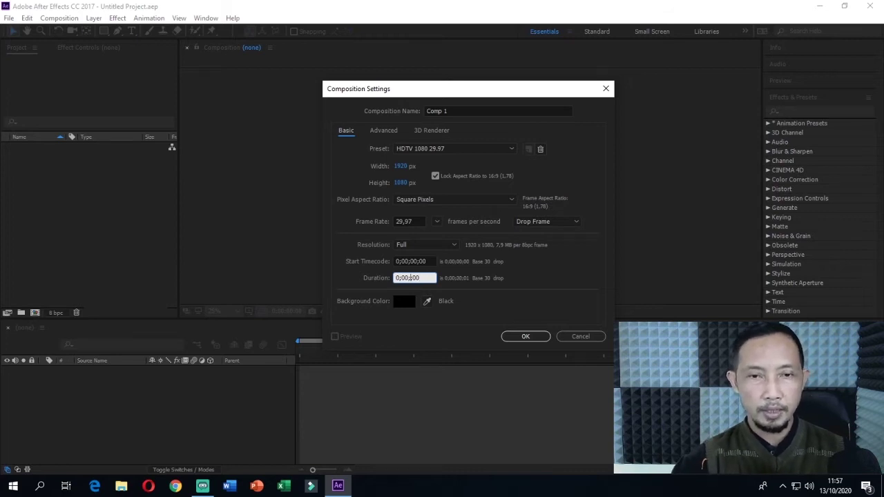
pyautogui.write('10')
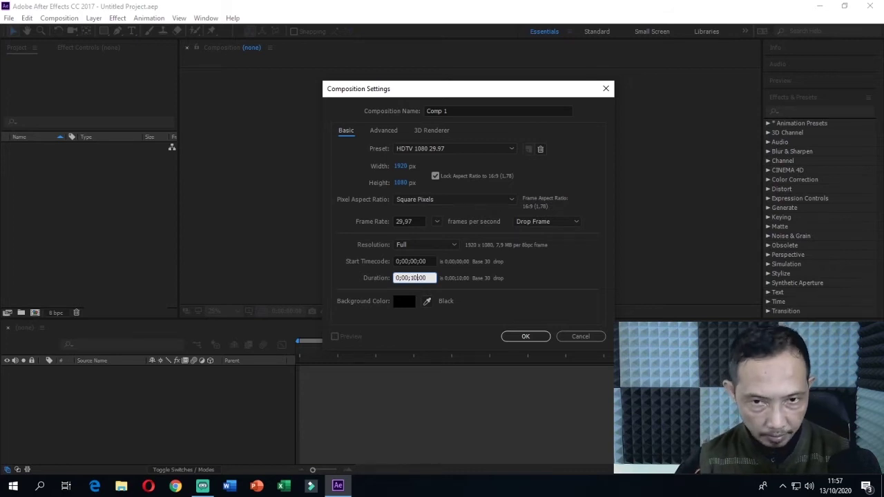
# Step: Apply the HDV/HDTV 720 25 preset, name the composition "Bamper" and create it
pyautogui.click(447, 152)
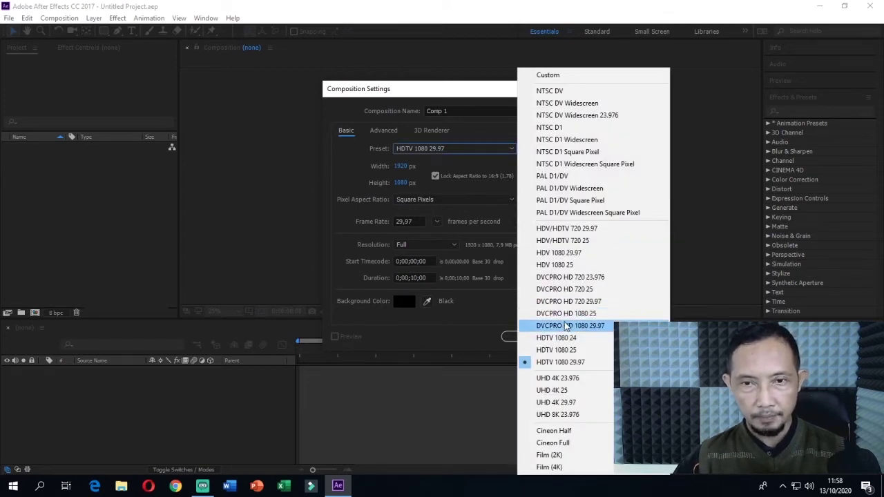
pyautogui.click(553, 289)
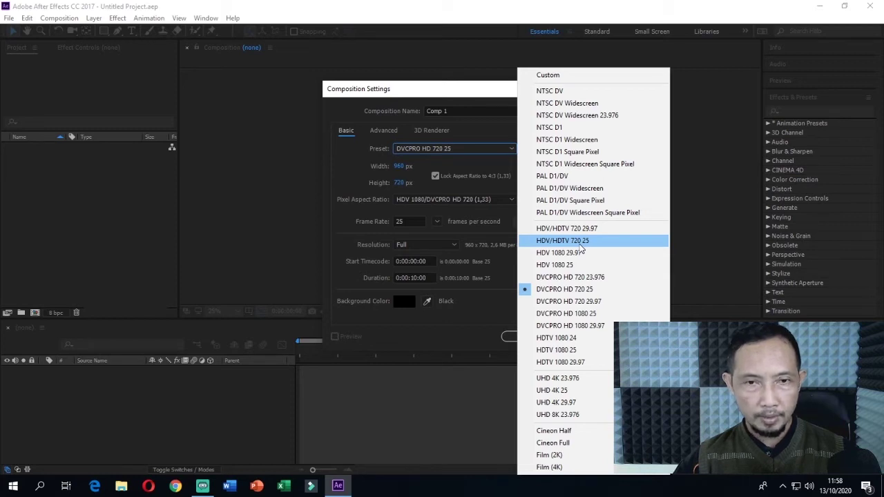
pyautogui.click(581, 250)
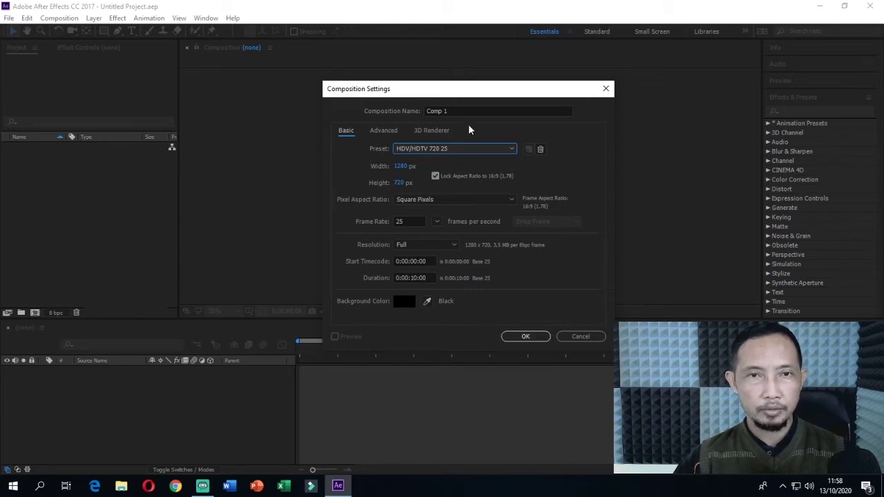
pyautogui.click(449, 110)
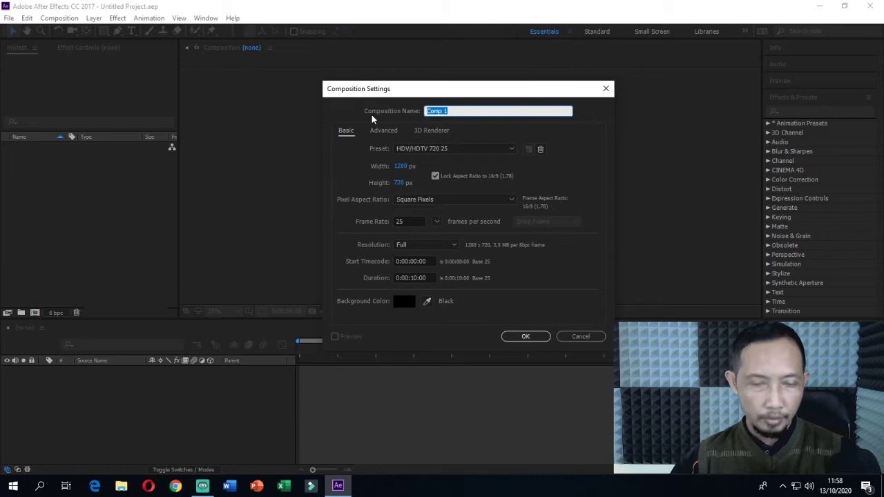
pyautogui.write('Bamper')
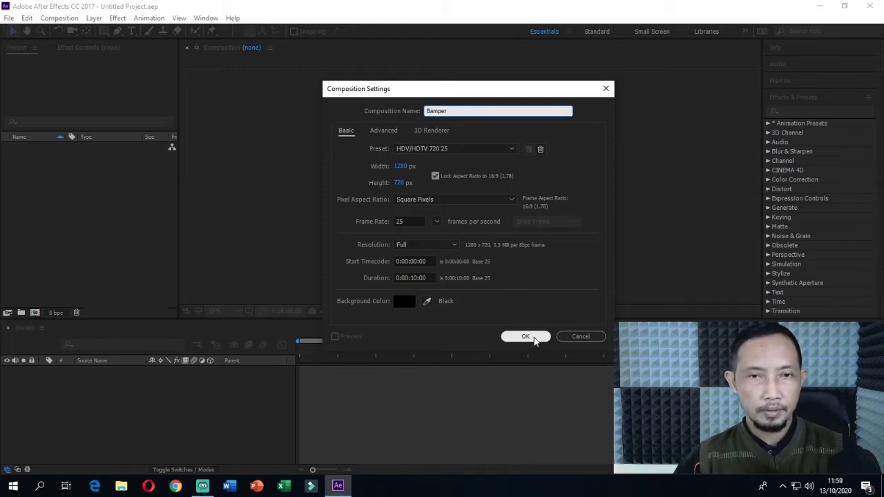
pyautogui.click(534, 338)
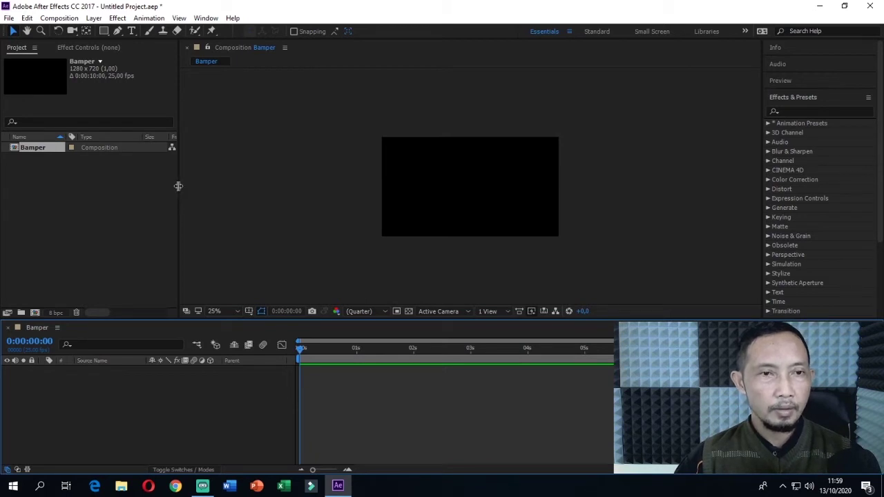
# Step: Widen the Project panel until the frame rate column shows, and deselect the Bamper composition
pyautogui.moveTo(178, 186); pyautogui.dragTo(205, 194)
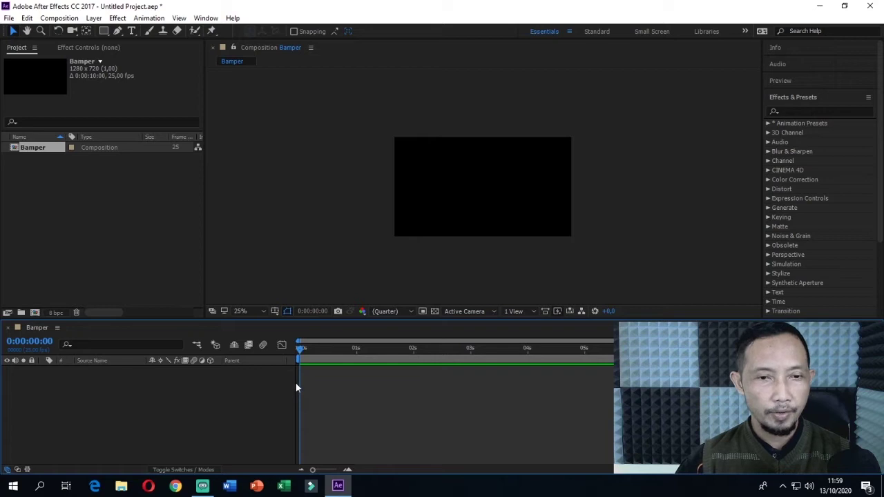
pyautogui.click(88, 83)
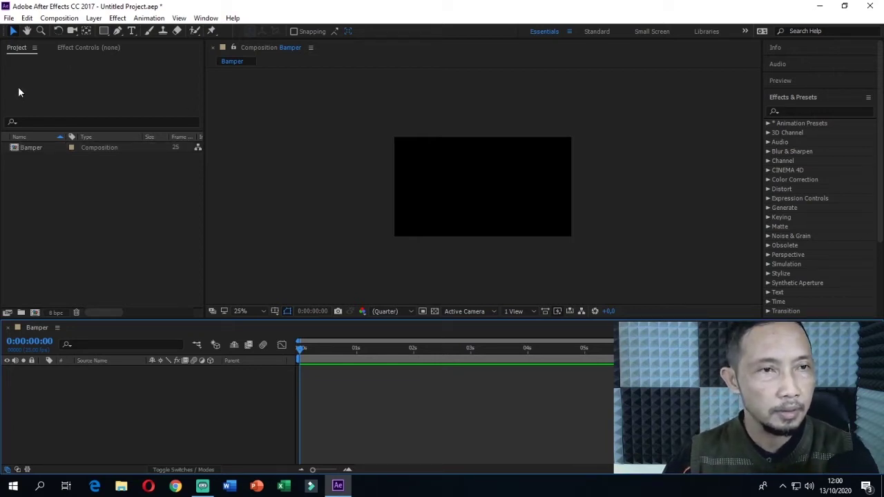
# Step: Import the image file agung.jpg from USB Drive (G:) into the project as footage
pyautogui.click(9, 18)
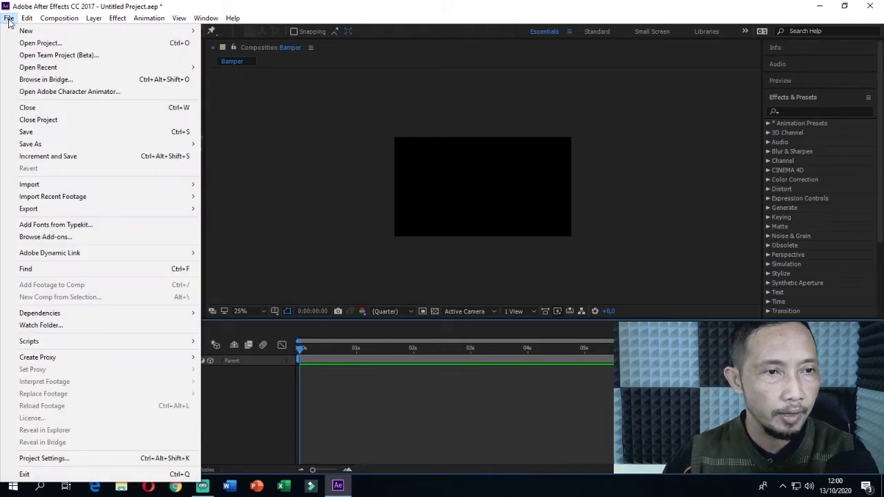
pyautogui.moveTo(59, 185)
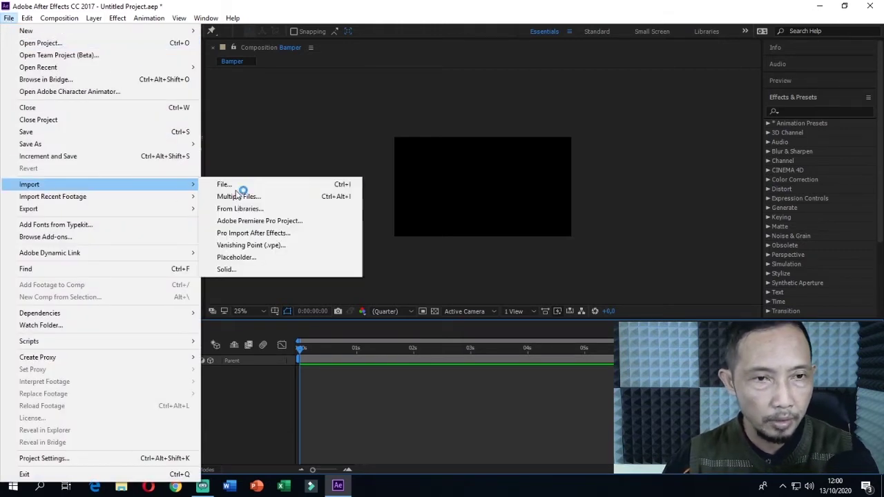
pyautogui.click(261, 185)
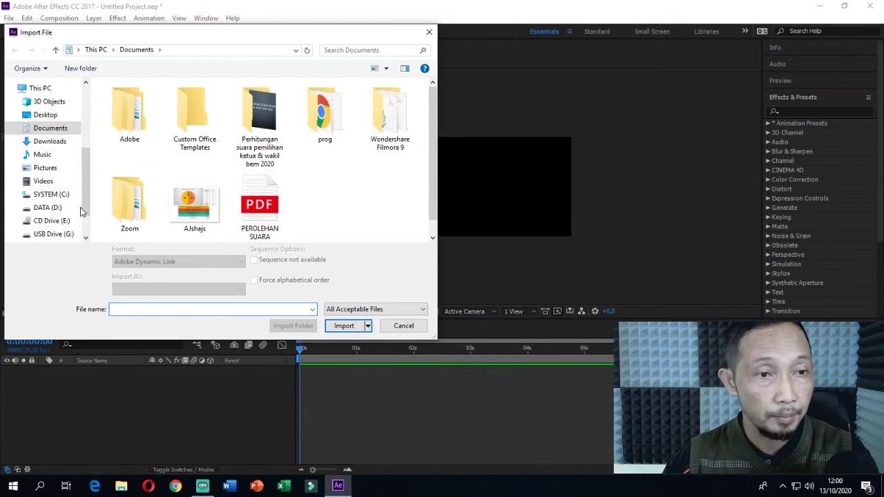
pyautogui.click(60, 235)
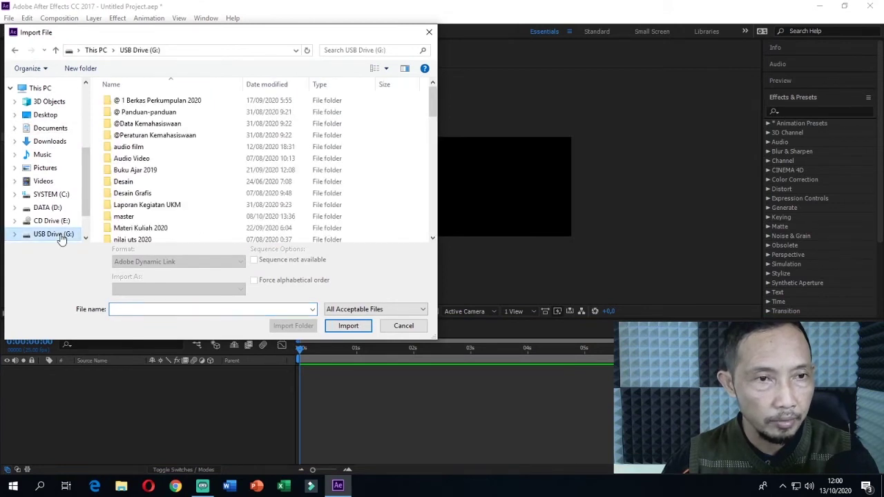
pyautogui.click(151, 163)
pyautogui.scroll(-2, 151, 166)
pyautogui.scroll(2, 151, 165)
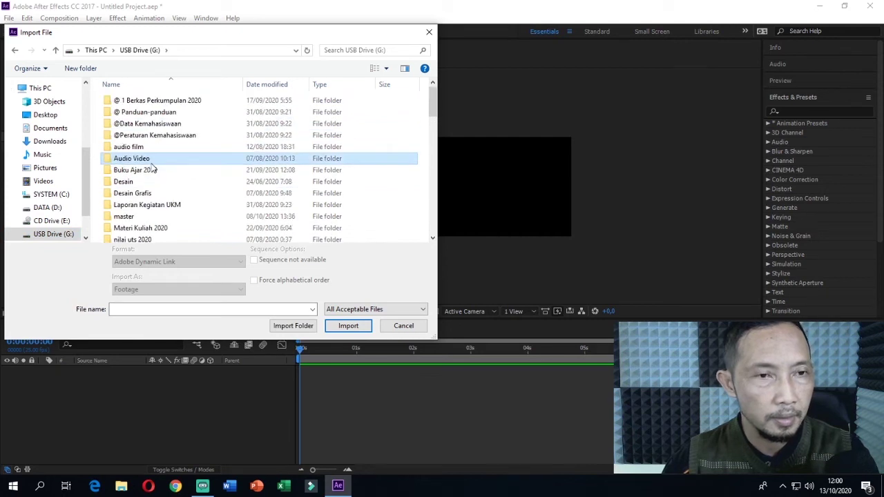
pyautogui.scroll(-4, 153, 169)
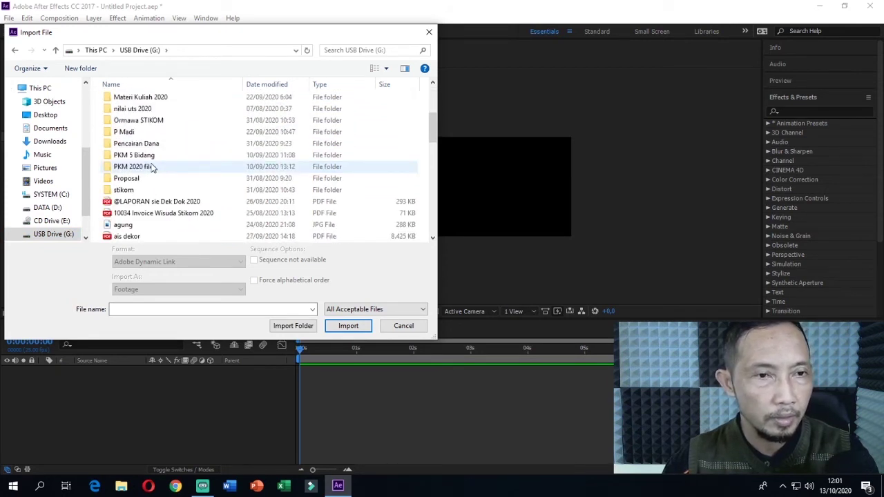
pyautogui.click(119, 225)
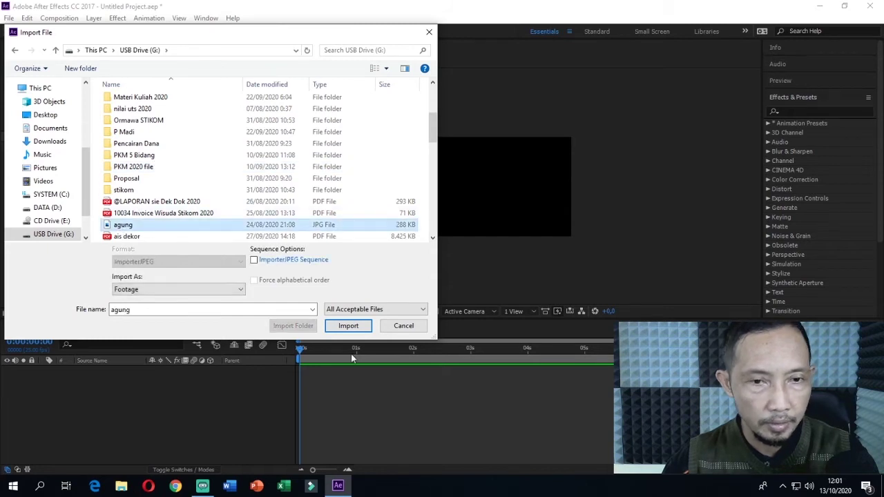
pyautogui.click(359, 325)
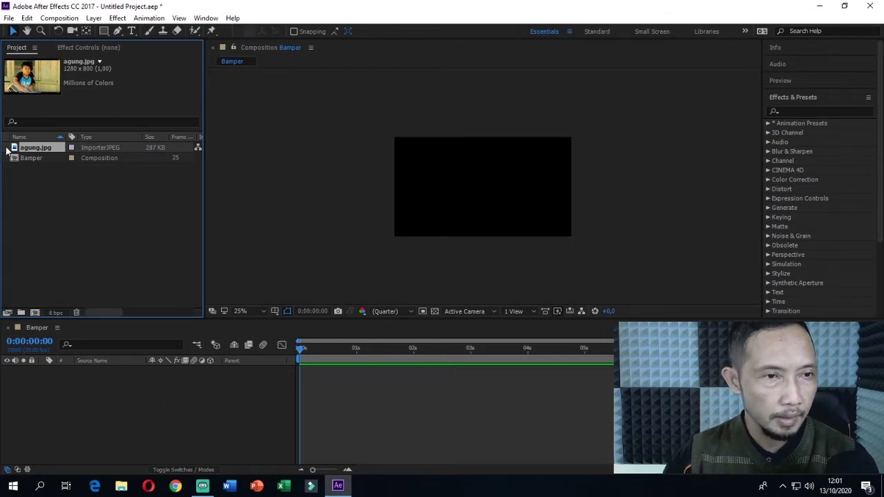
# Step: Add agung.jpg as a layer in the Bamper timeline and check it by playing the composition and jumping to 0:00:03:24
pyautogui.moveTo(15, 149); pyautogui.dragTo(38, 380)
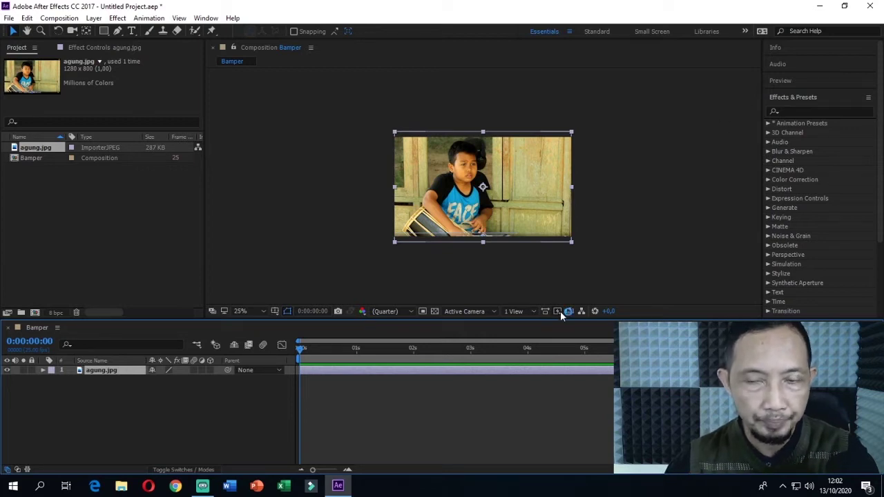
pyautogui.press('space')
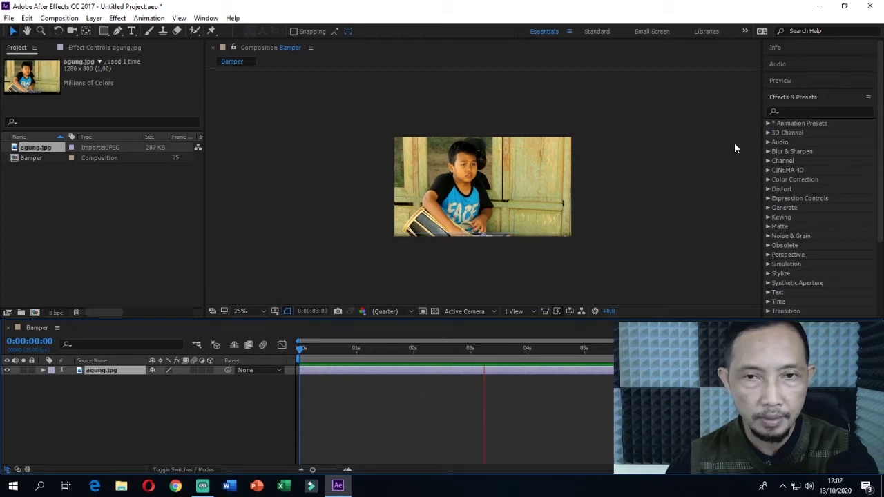
pyautogui.press('space')
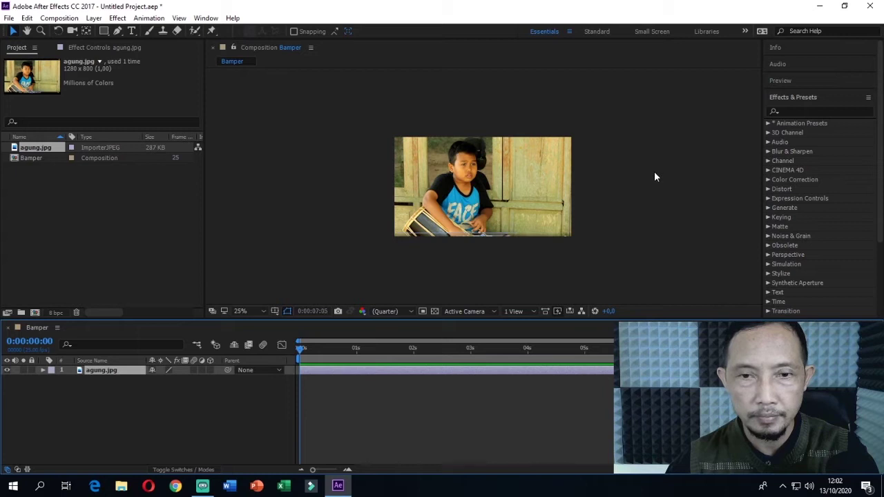
pyautogui.click(524, 349)
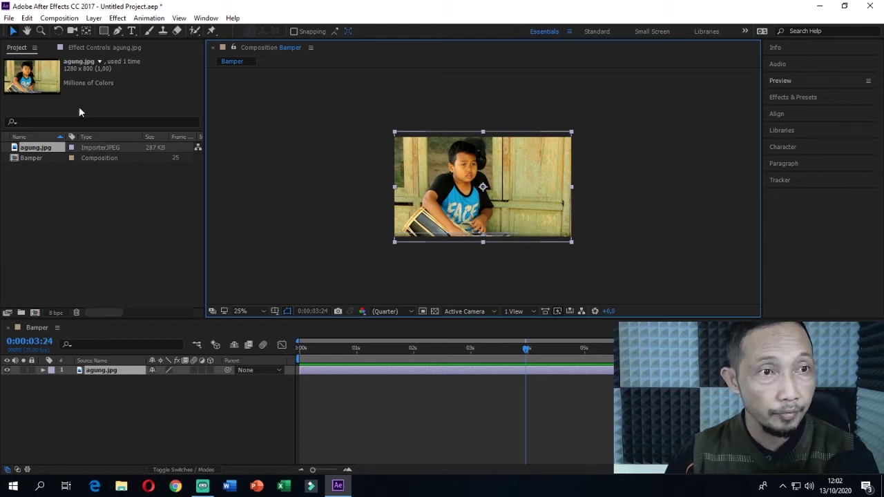
# Step: Open the file import dialog, examine the list of supported file formats and cancel without importing anything
pyautogui.click(81, 75)
pyautogui.click(11, 18)
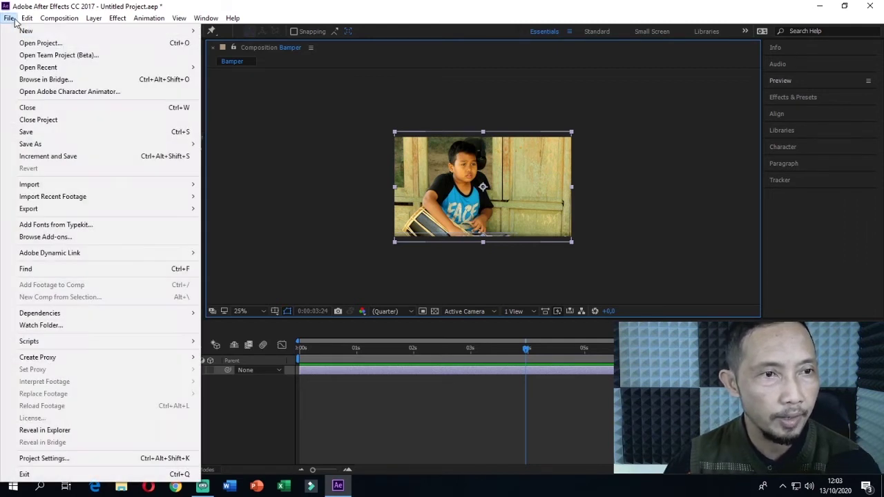
pyautogui.moveTo(47, 185)
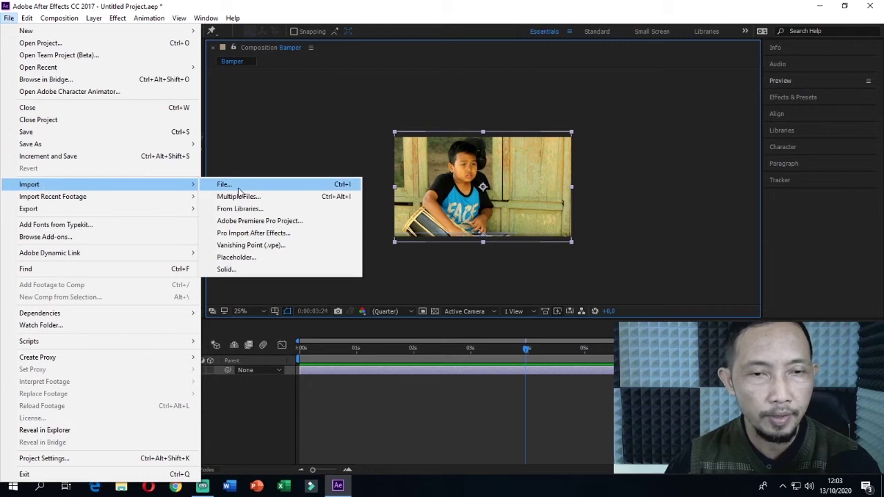
pyautogui.click(238, 188)
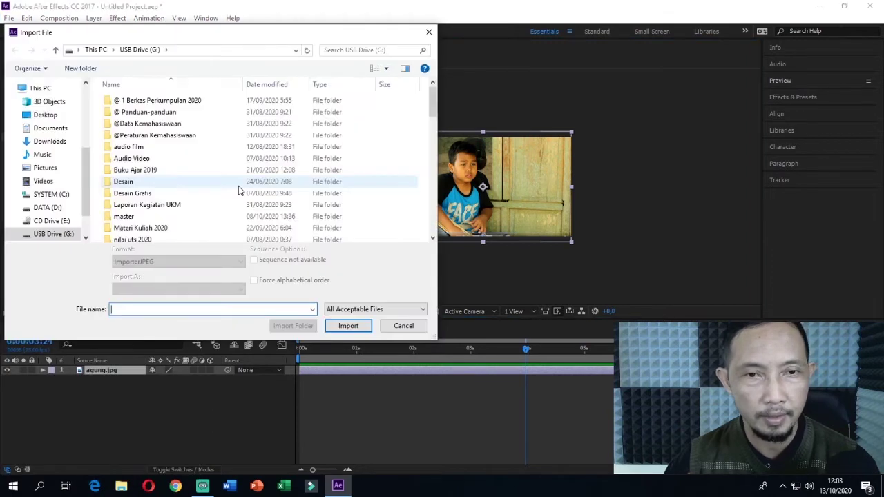
pyautogui.click(418, 313)
pyautogui.scroll(5, 393, 173)
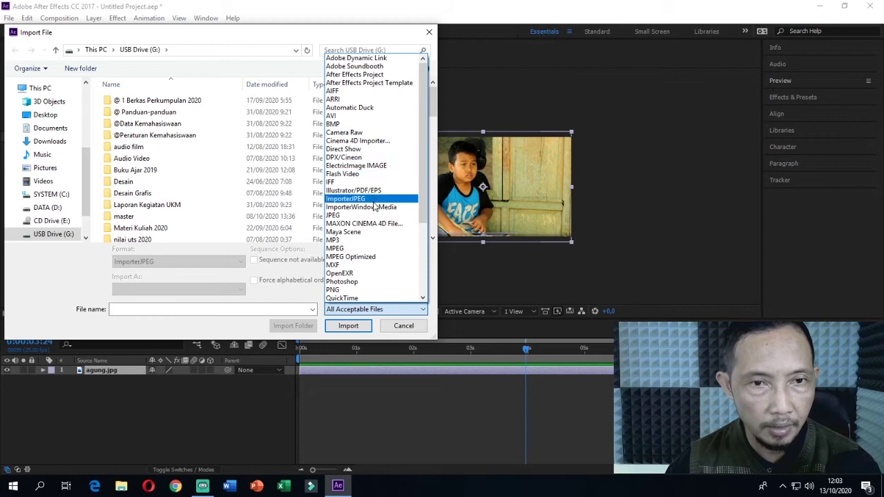
pyautogui.scroll(-1, 366, 216)
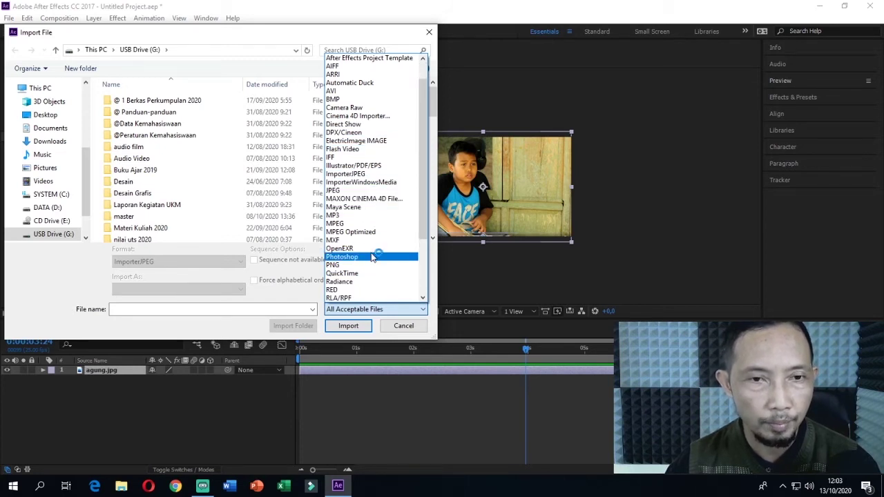
pyautogui.scroll(-1, 369, 254)
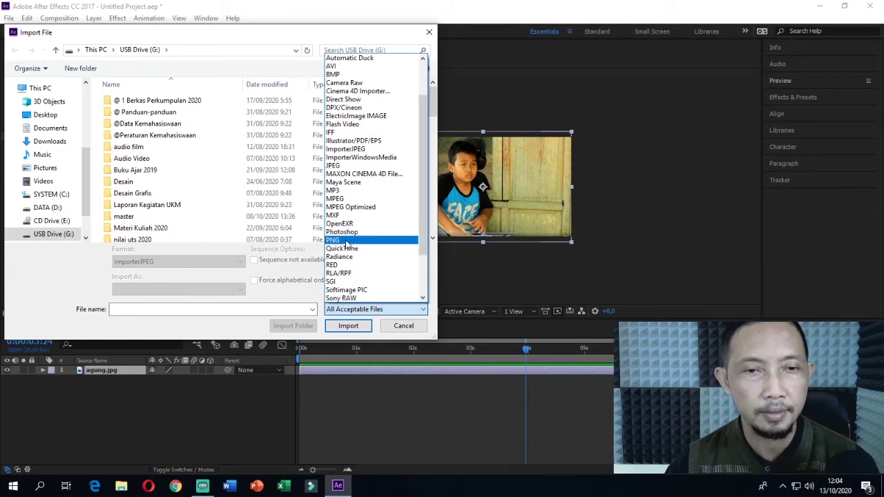
pyautogui.scroll(-1, 349, 243)
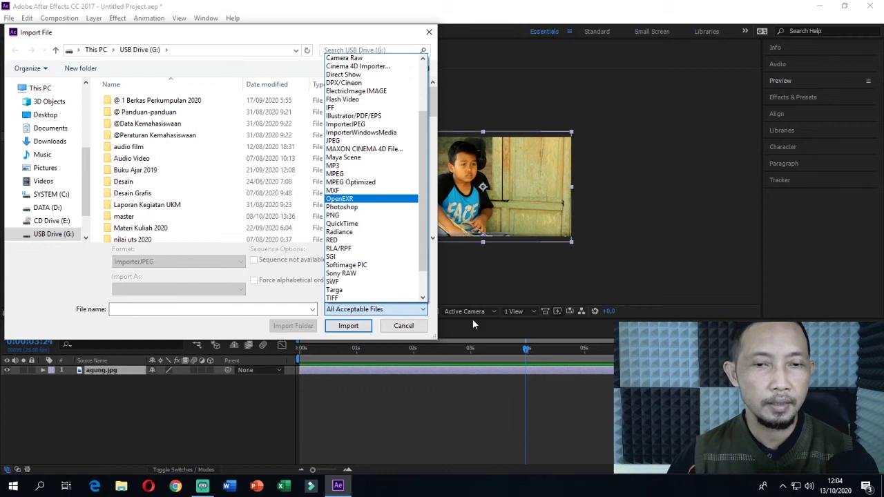
pyautogui.click(409, 329)
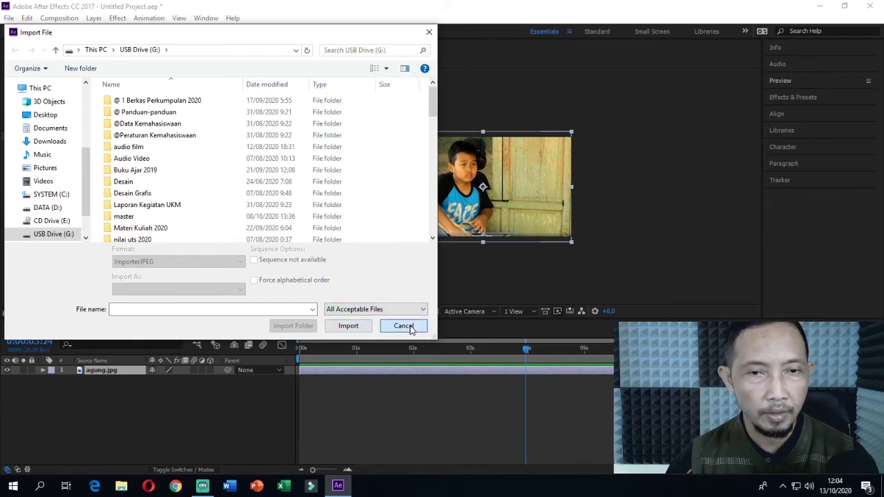
pyautogui.click(404, 326)
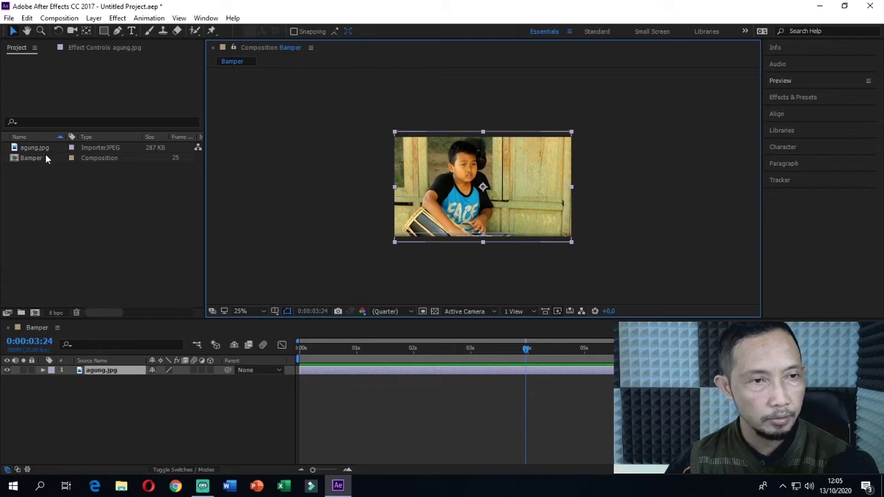
# Step: Expand the agung.jpg layer and its Transform group to show the individual transform properties
pyautogui.click(41, 370)
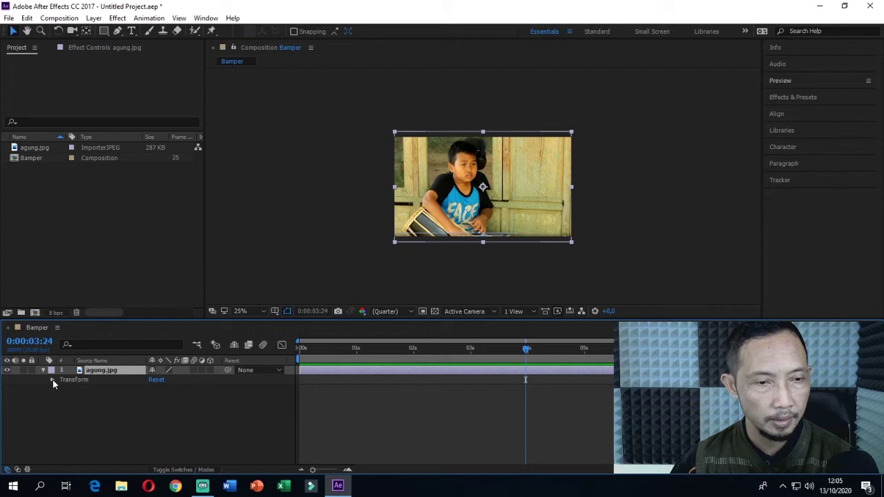
pyautogui.click(52, 380)
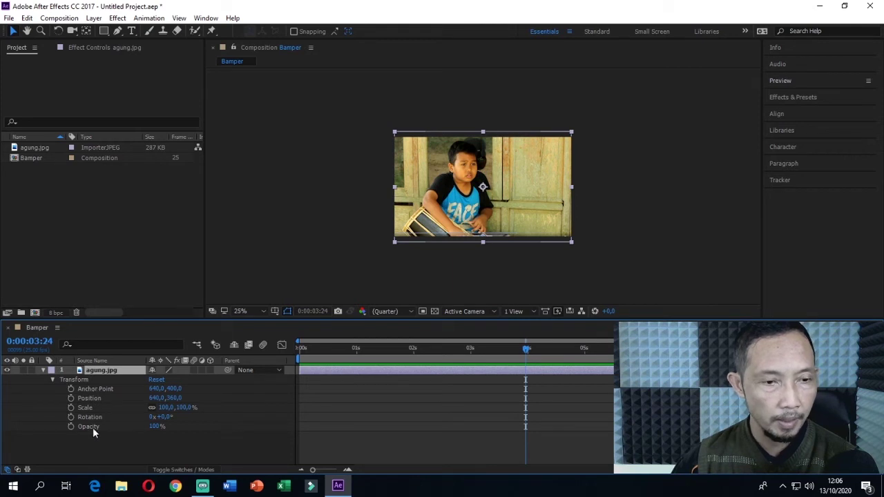
# Step: Keyframe the Anchor Point of agung.jpg at 0:00:00:00 and set its X value to 1471 at 0:00:04:00
pyautogui.click(73, 391)
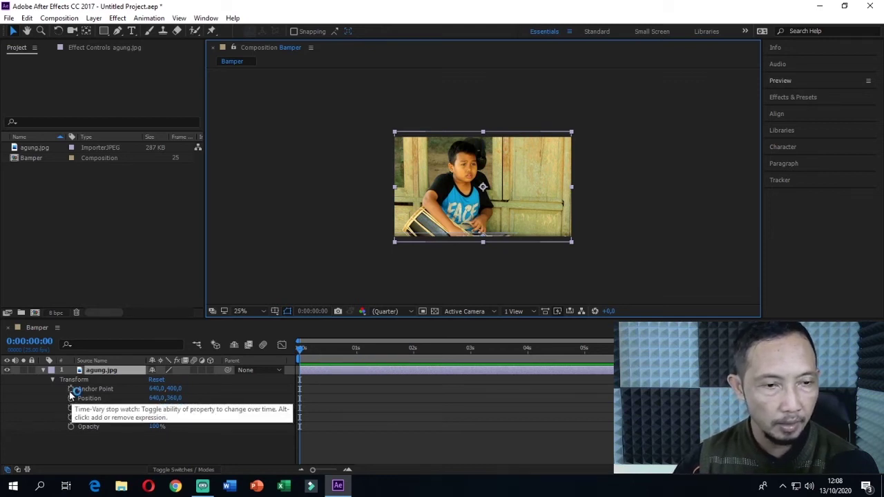
pyautogui.click(70, 389)
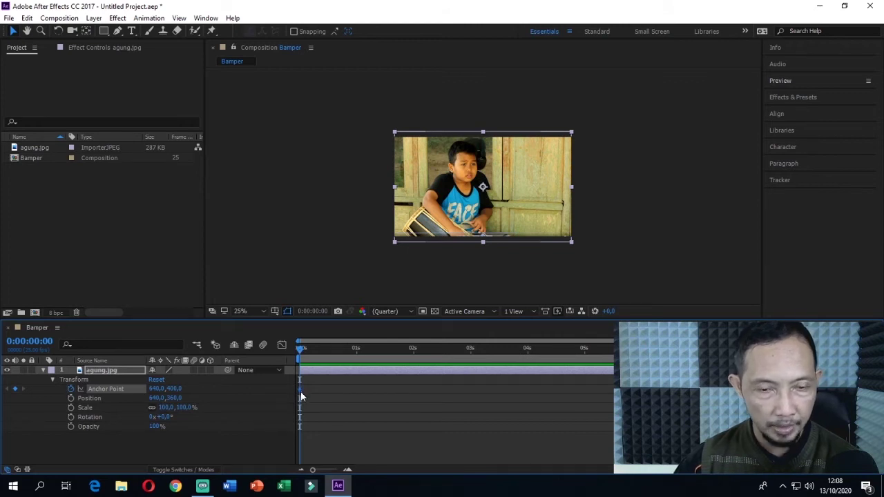
pyautogui.moveTo(300, 396)
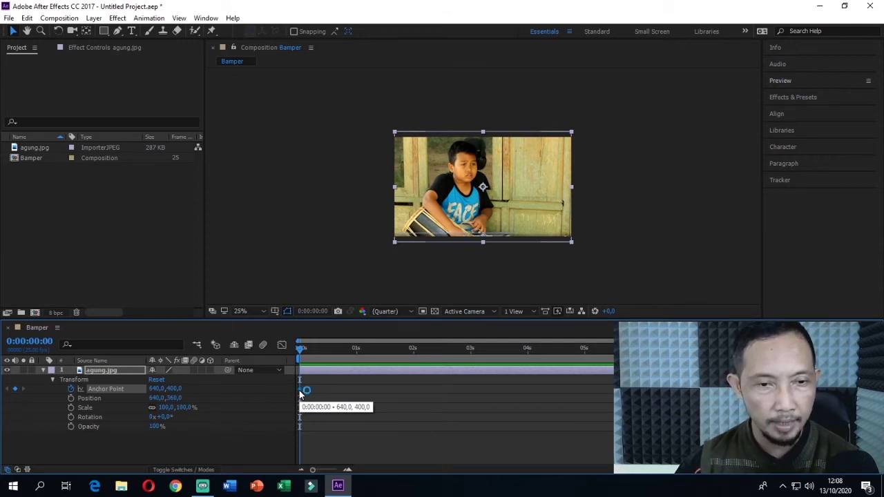
pyautogui.moveTo(305, 355); pyautogui.dragTo(531, 351)
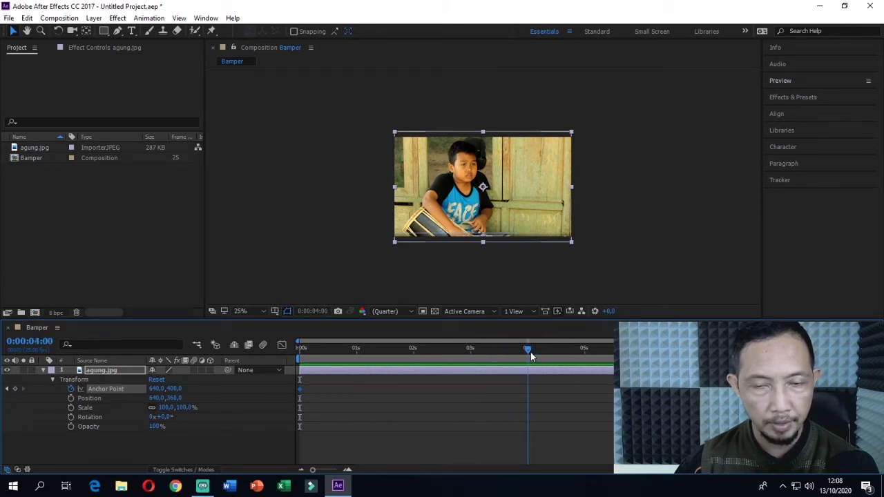
pyautogui.moveTo(156, 391); pyautogui.dragTo(467, 412)
pyautogui.moveTo(149, 388); pyautogui.dragTo(318, 404)
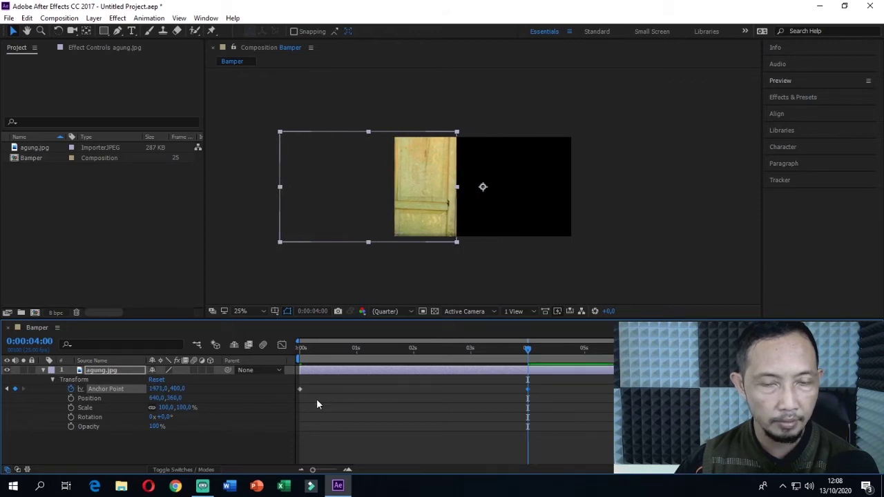
# Step: Scrub back to the start and preview the Anchor Point animation
pyautogui.moveTo(529, 349); pyautogui.dragTo(356, 349)
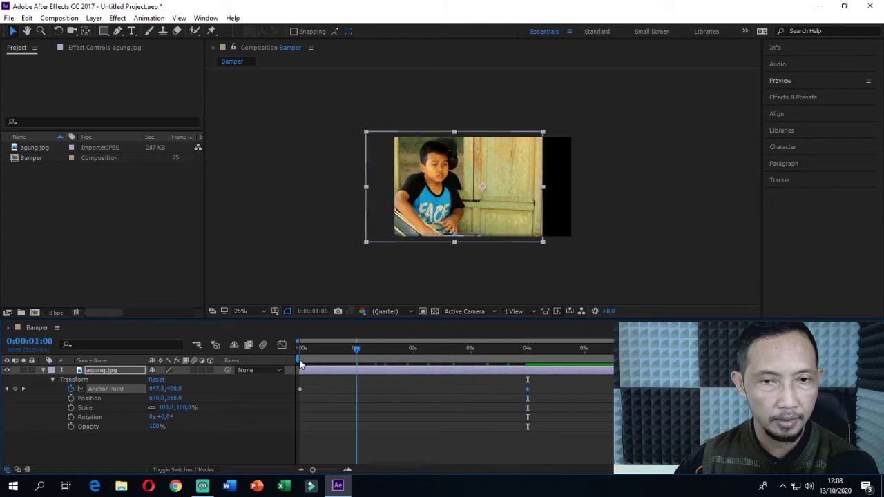
pyautogui.click(300, 349)
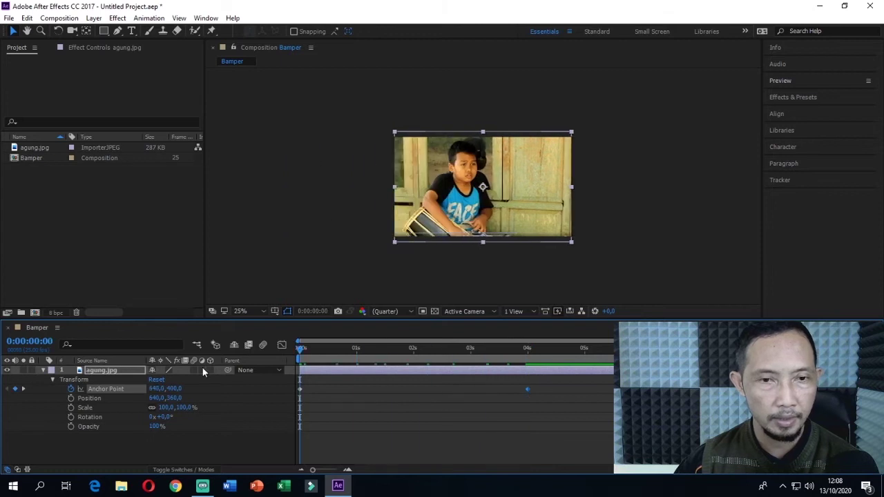
pyautogui.click(781, 81)
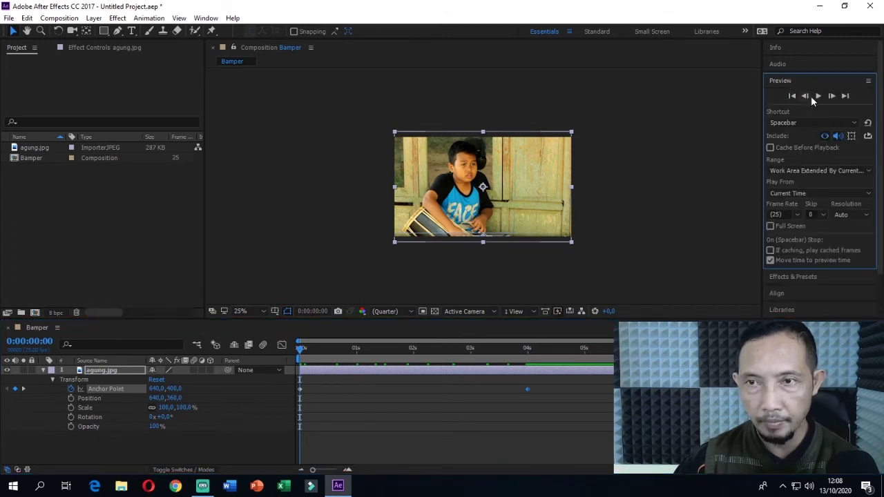
pyautogui.click(819, 96)
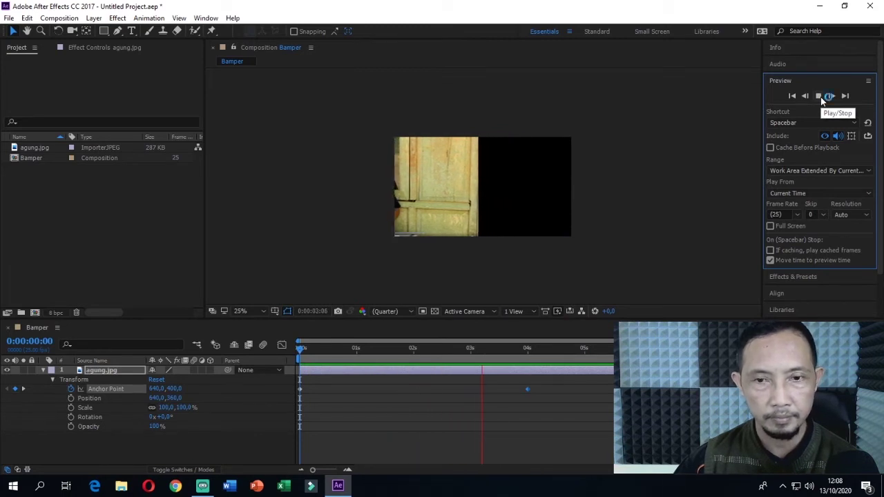
pyautogui.click(820, 96)
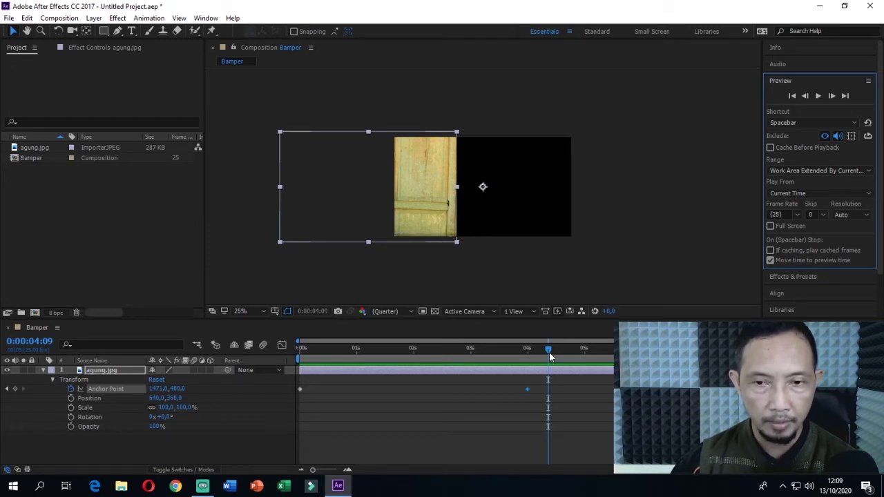
# Step: Return to 0:00:00:00 and remove the Anchor Point keyframes from the agung.jpg layer
pyautogui.moveTo(549, 351); pyautogui.dragTo(212, 368)
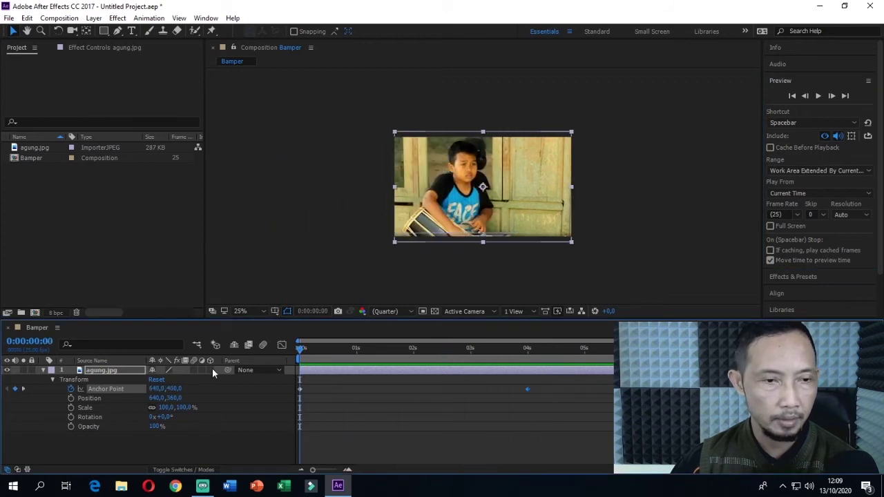
pyautogui.click(72, 391)
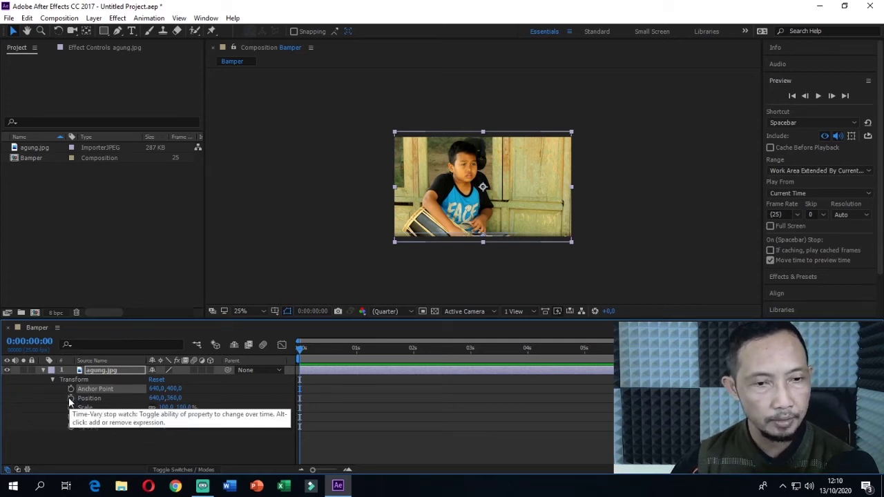
# Step: Keyframe Position at 0:00:00:00 and move agung.jpg up out of the frame at 0:00:03:00, to about 636, -404
pyautogui.click(70, 399)
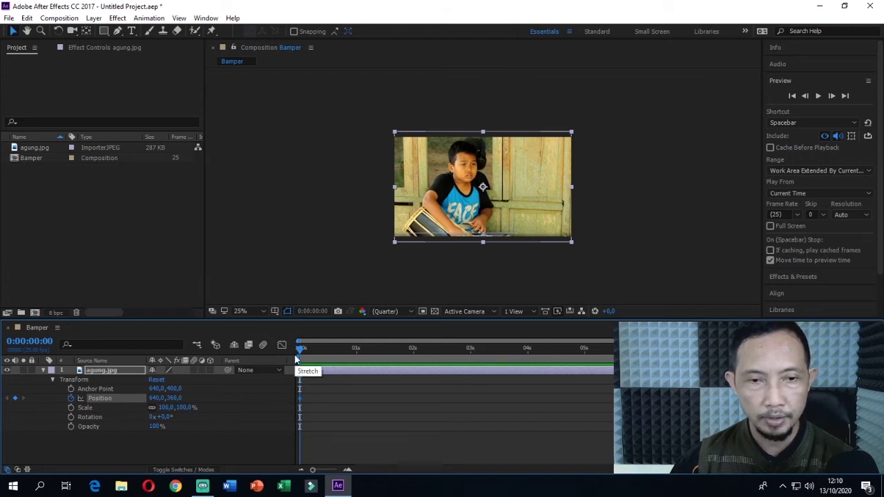
pyautogui.moveTo(301, 352); pyautogui.dragTo(279, 345)
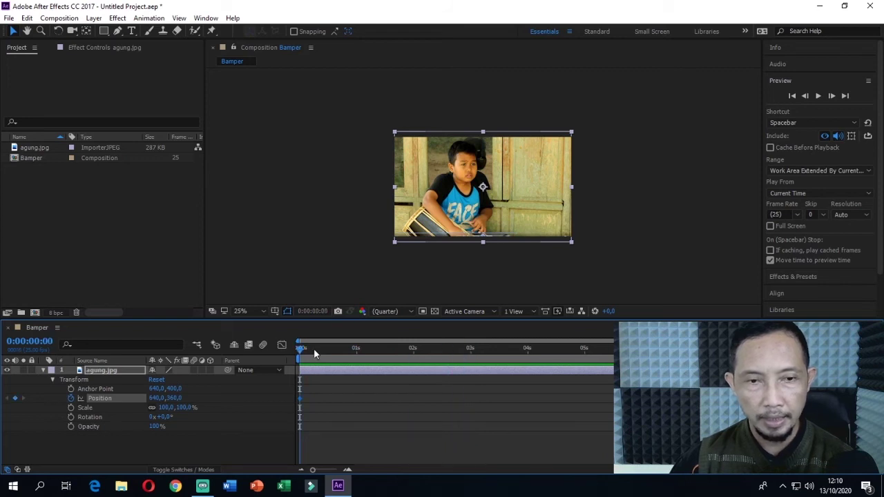
pyautogui.moveTo(301, 352); pyautogui.dragTo(471, 359)
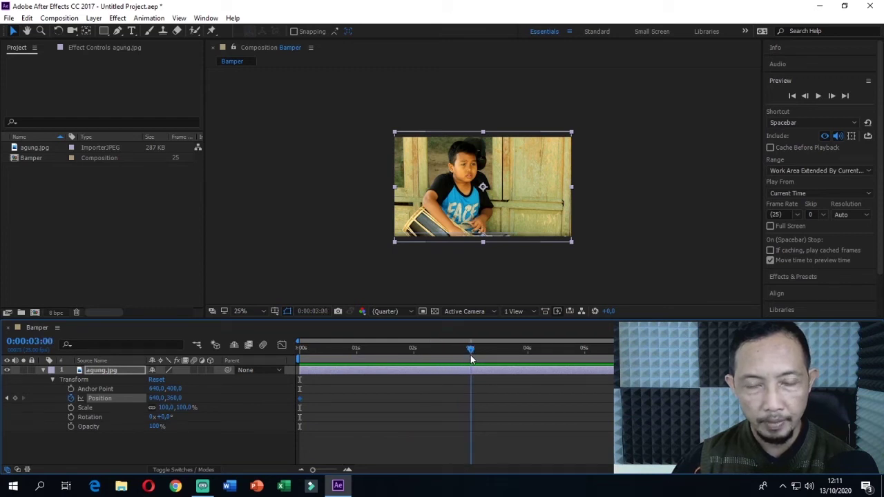
pyautogui.click(485, 210)
pyautogui.moveTo(485, 210); pyautogui.dragTo(485, 104)
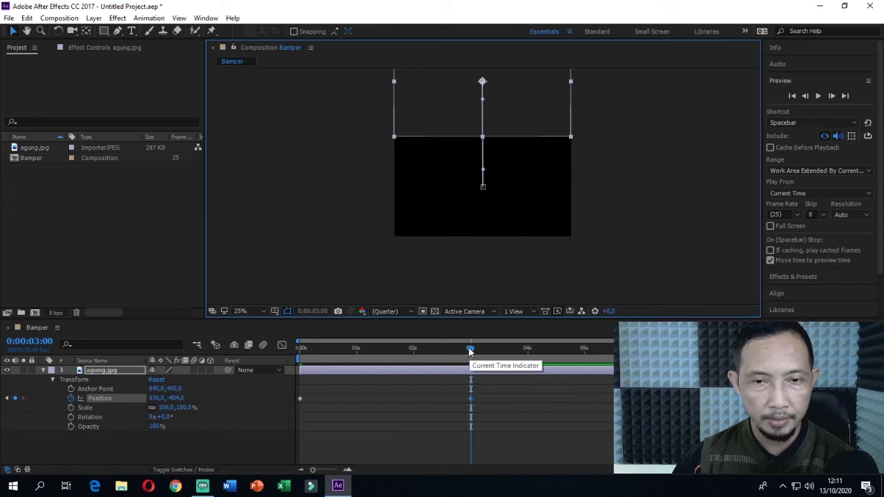
# Step: Preview the Position animation twice, returning to the beginning of the timeline before each playback
pyautogui.moveTo(470, 351); pyautogui.dragTo(279, 357)
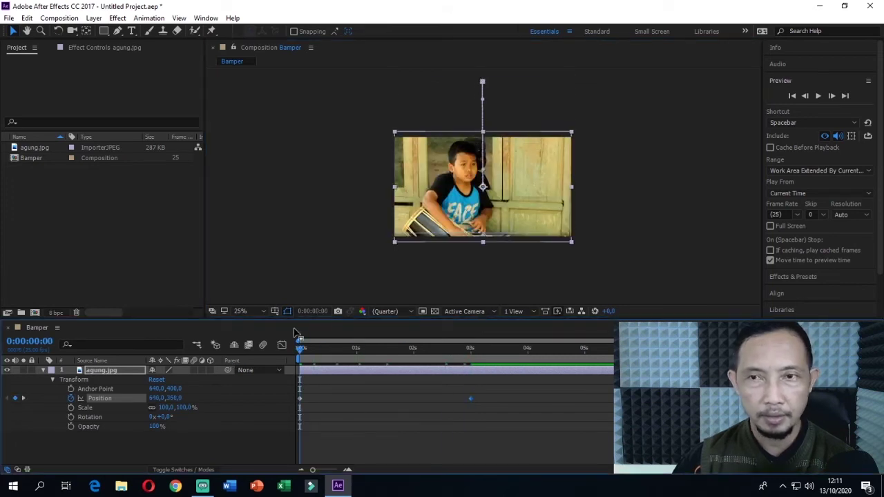
pyautogui.click(819, 97)
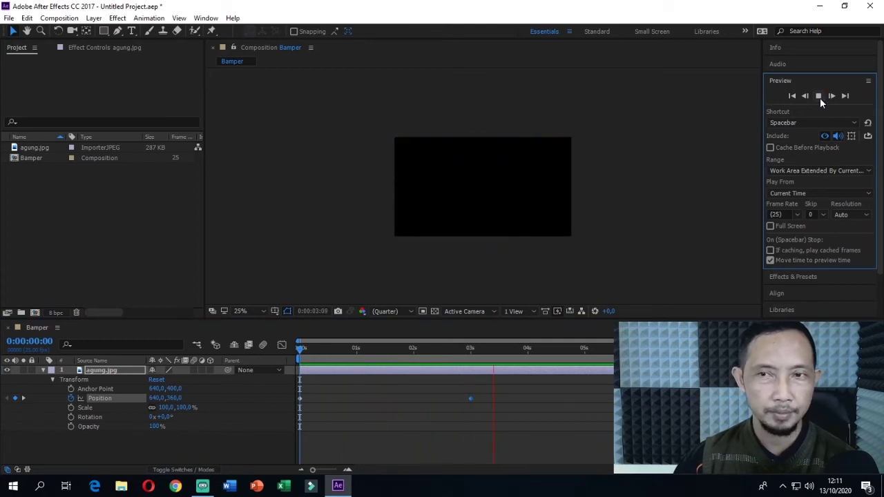
pyautogui.click(819, 97)
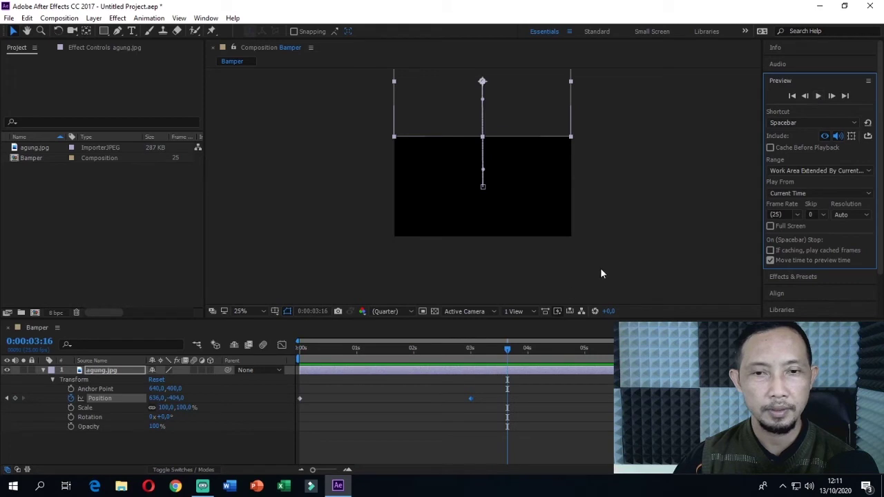
pyautogui.click(507, 355)
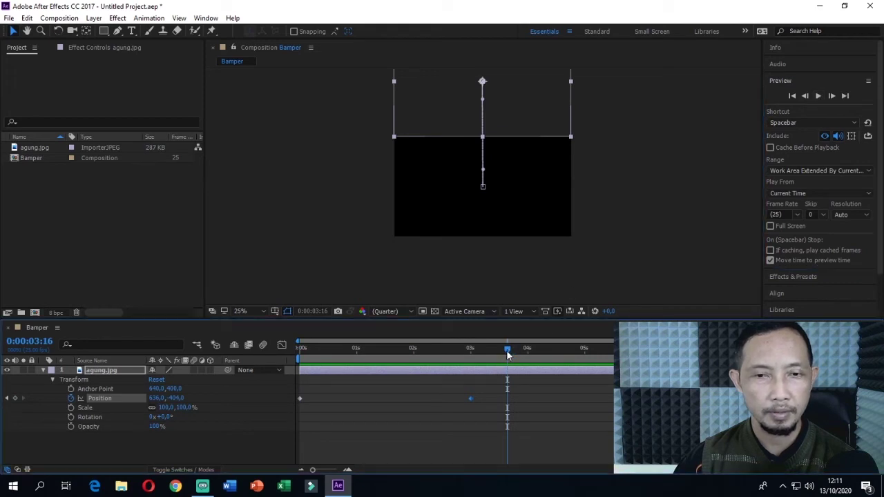
pyautogui.moveTo(506, 350); pyautogui.dragTo(290, 365)
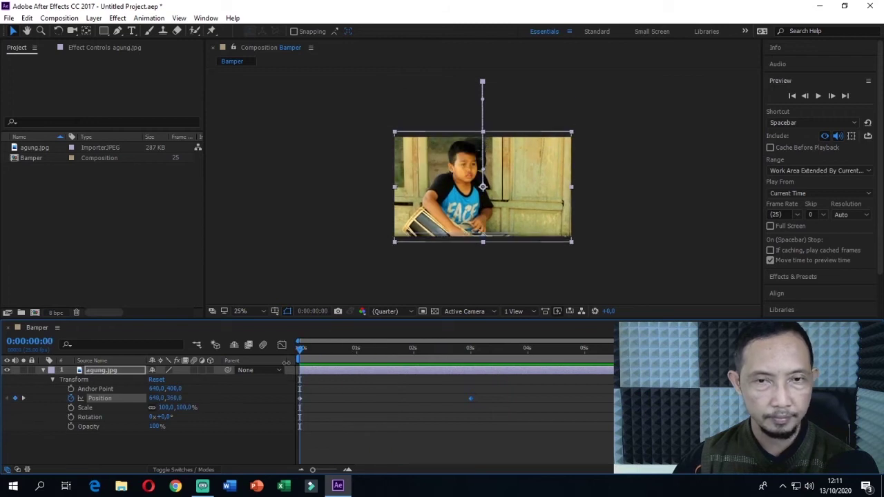
pyautogui.click(819, 96)
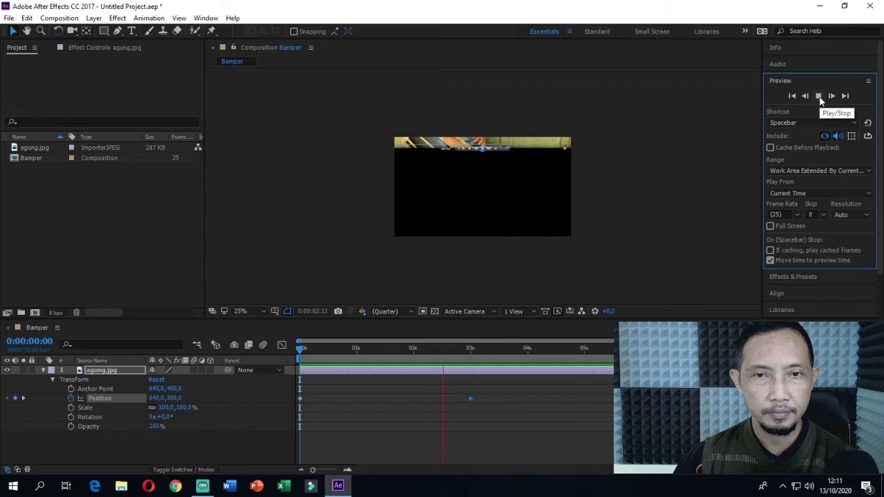
pyautogui.click(819, 96)
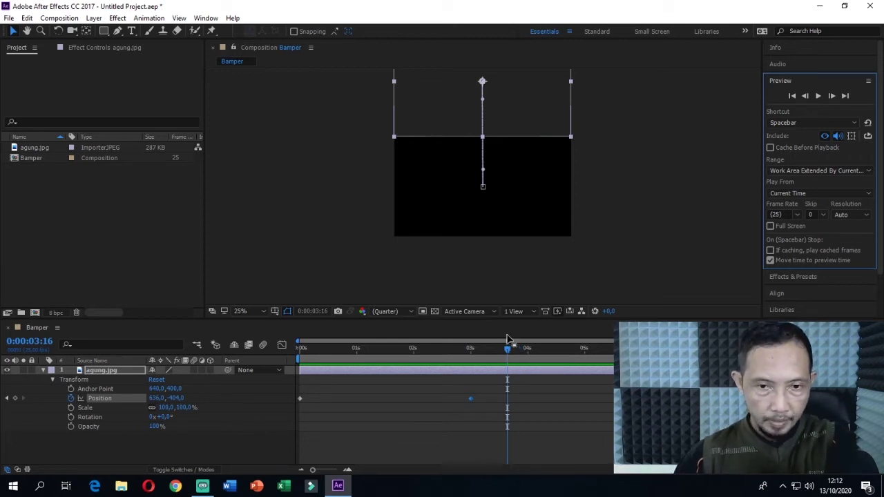
# Step: Go back to 0:00:00:00 and remove the Position keyframes from the agung.jpg layer
pyautogui.press('j')
pyautogui.press('j')
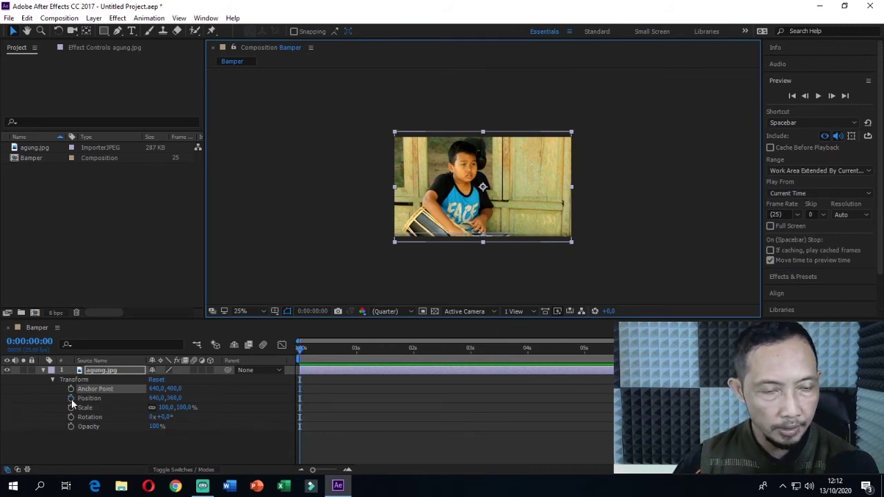
# Step: Keyframe Position on agung.jpg at 0:00:00:00, then slide the image sideways to 1900, 360 at 0:00:05:00
pyautogui.click(299, 355)
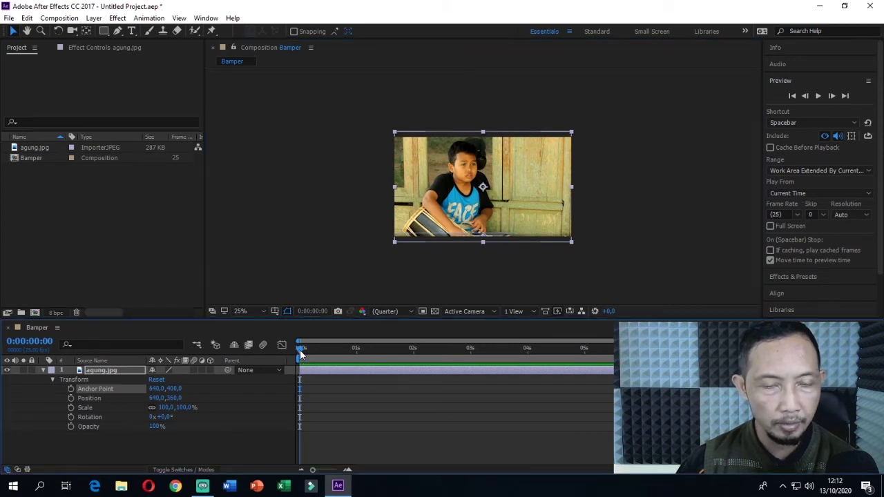
pyautogui.click(72, 399)
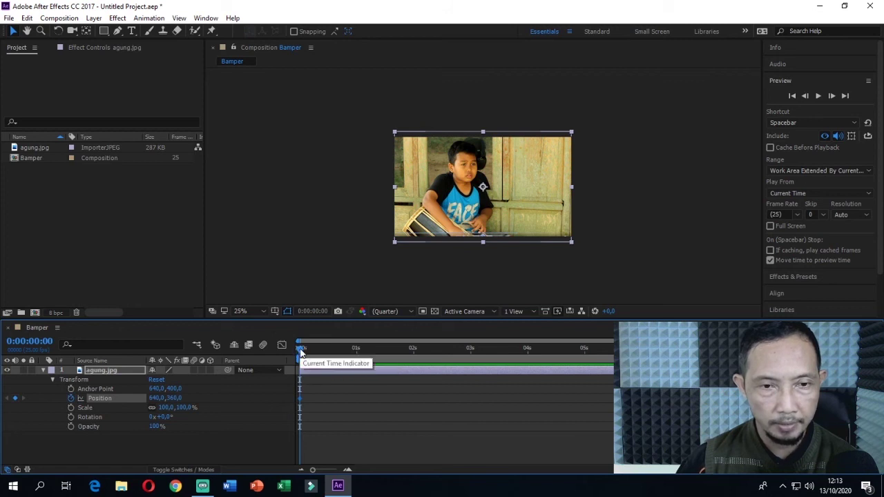
pyautogui.moveTo(301, 353); pyautogui.dragTo(544, 355)
pyautogui.moveTo(557, 350); pyautogui.dragTo(585, 341)
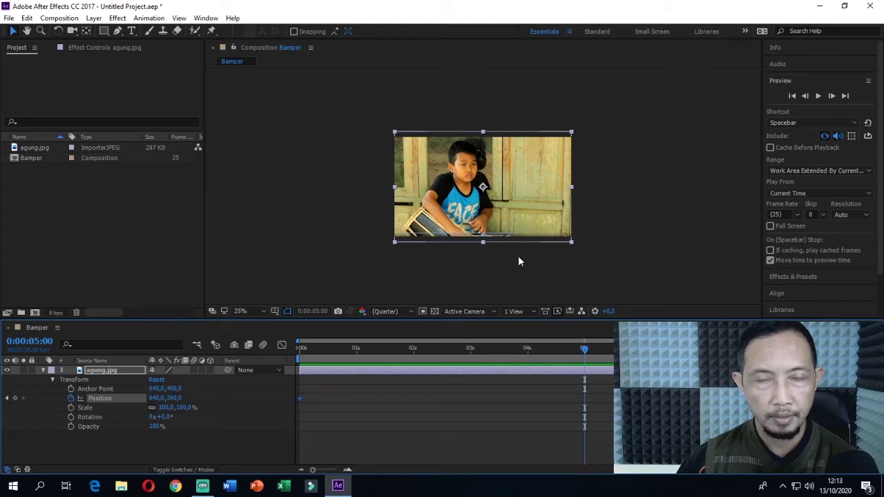
pyautogui.moveTo(151, 403); pyautogui.dragTo(881, 402)
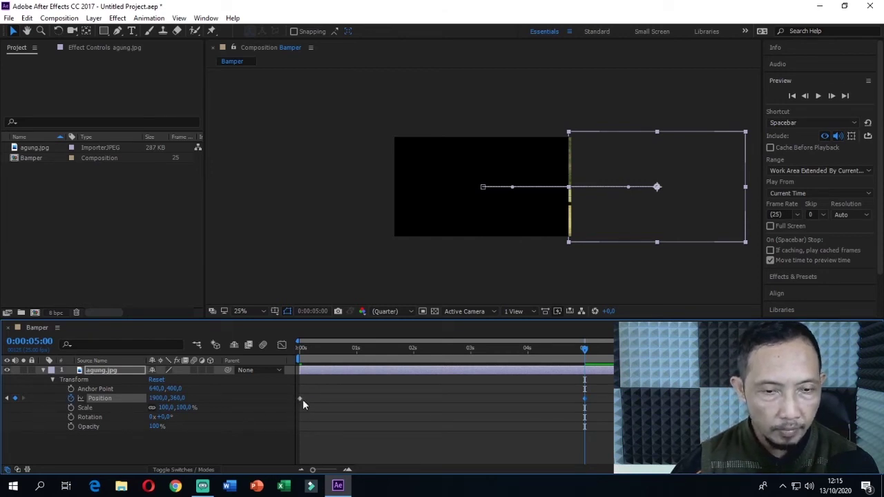
pyautogui.moveTo(298, 399)
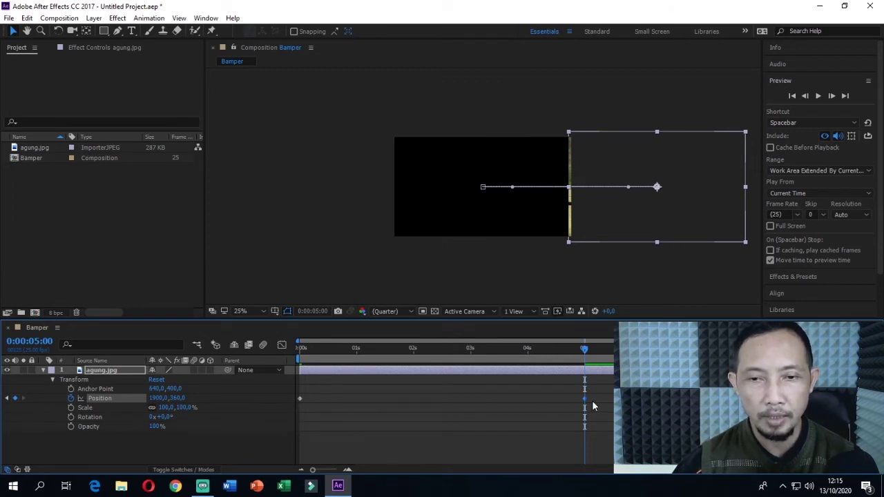
pyautogui.moveTo(585, 403)
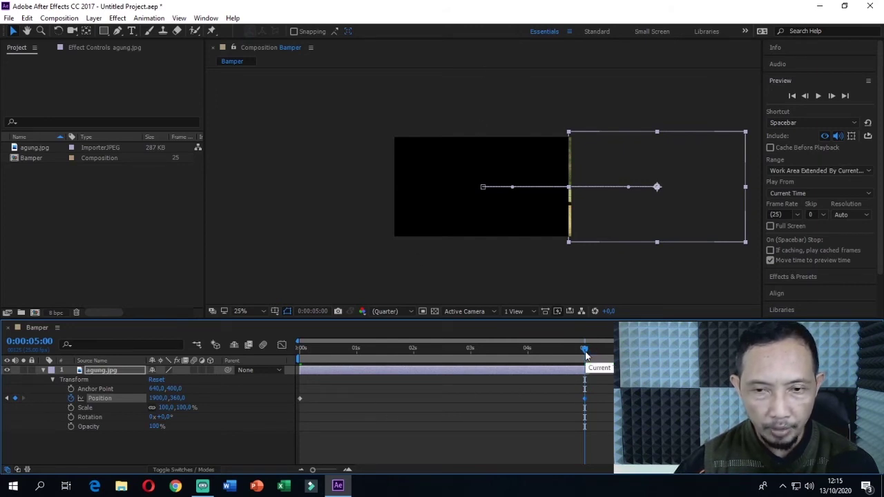
# Step: At 0:00:02:00, move agung.jpg up out of the frame to about 968, -400, adding an intermediate Position keyframe
pyautogui.moveTo(584, 351); pyautogui.dragTo(415, 362)
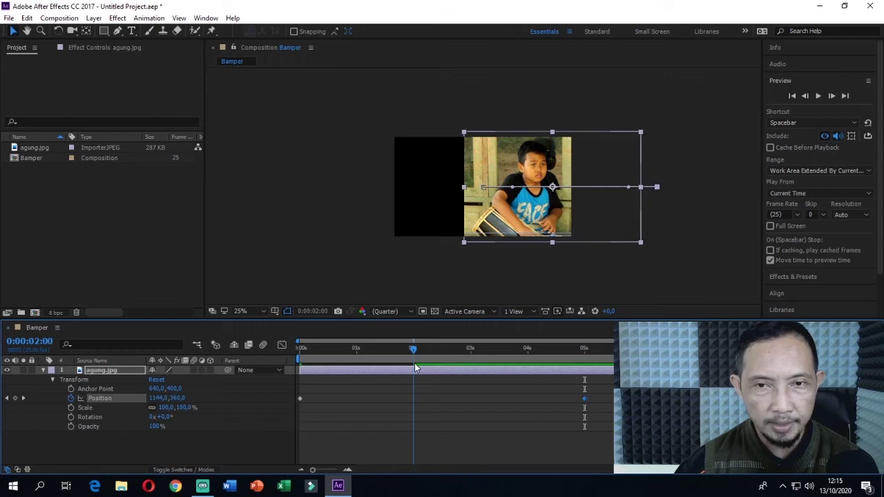
pyautogui.click(553, 188)
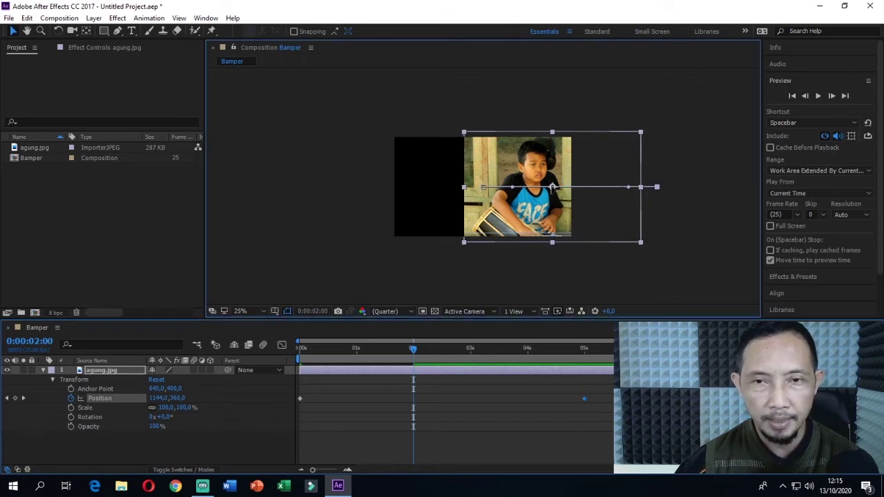
pyautogui.moveTo(553, 188); pyautogui.dragTo(528, 82)
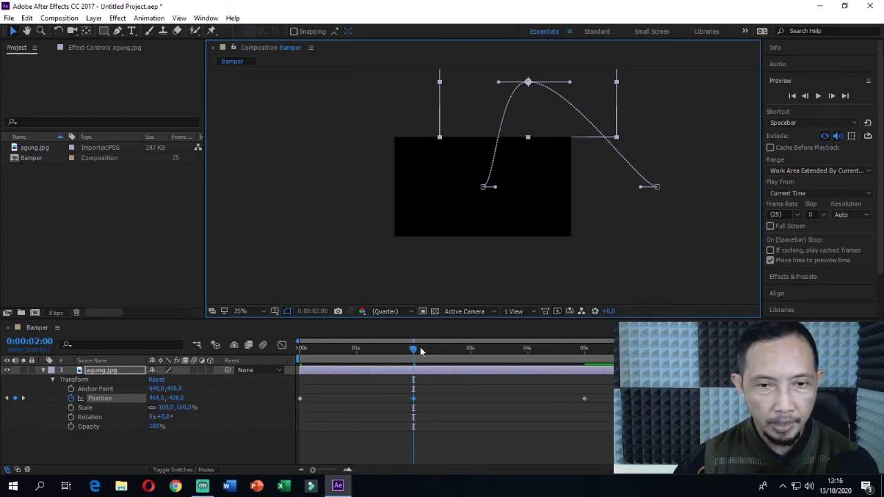
# Step: Preview the curved Position animation from the beginning of the timeline and stop playback
pyautogui.press('Home')
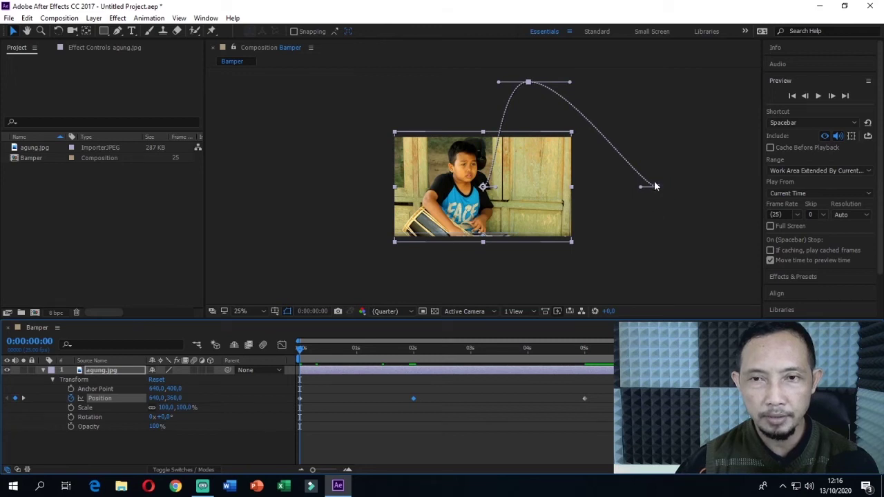
pyautogui.click(818, 95)
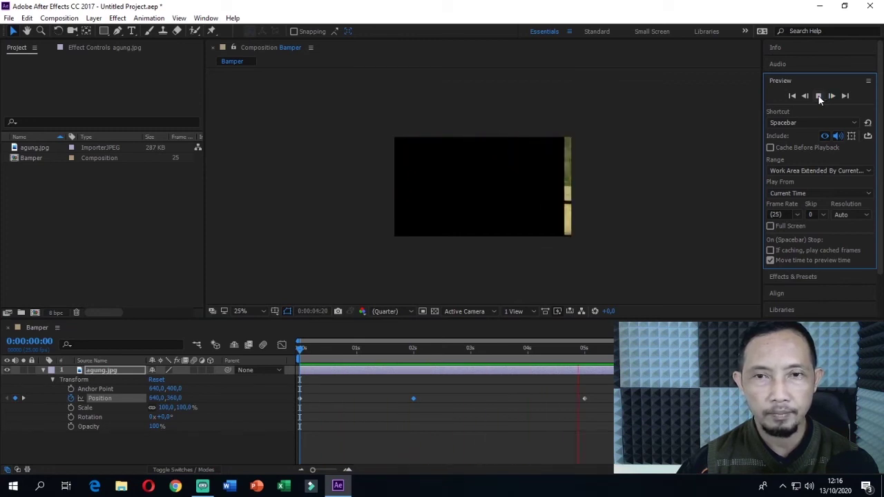
pyautogui.click(819, 96)
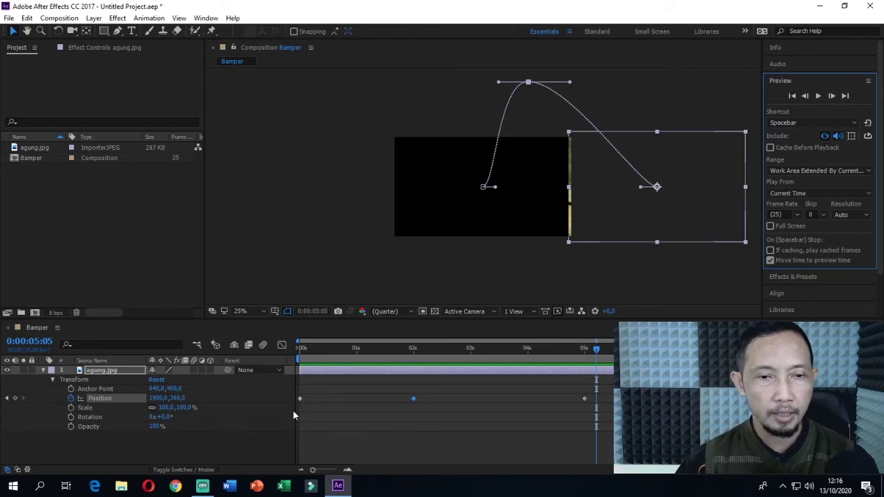
pyautogui.moveTo(298, 400)
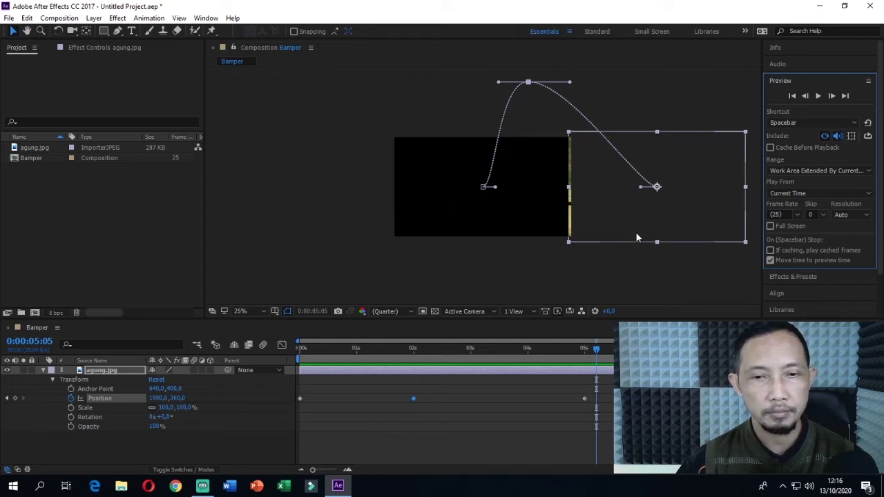
# Step: Return to 0:00:00:00 and clear the three Position keyframes from agung.jpg
pyautogui.moveTo(602, 353); pyautogui.dragTo(236, 373)
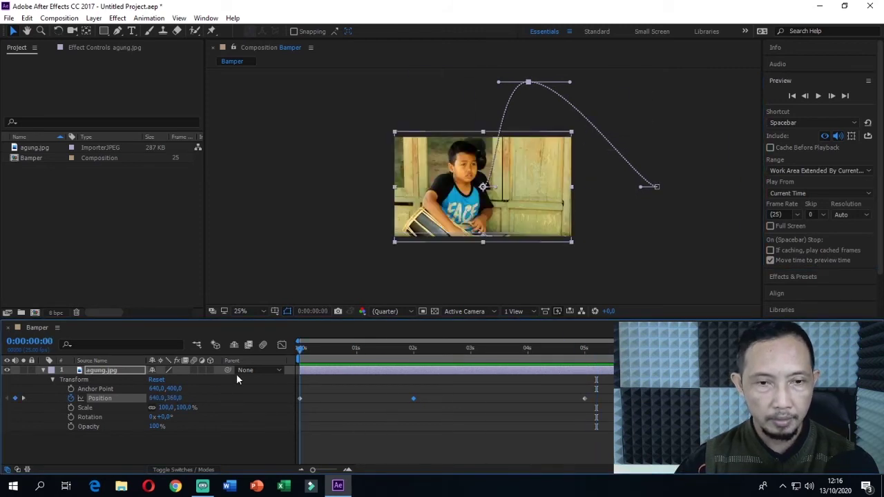
pyautogui.click(71, 398)
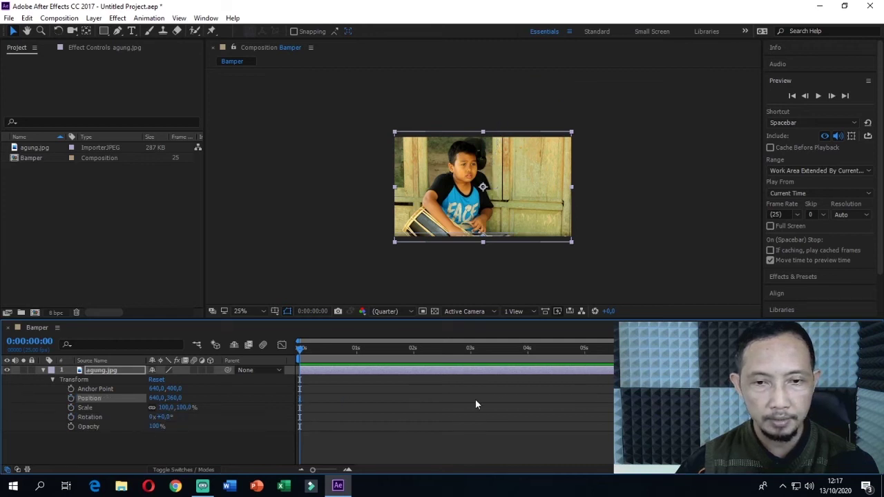
# Step: Keyframe Scale on agung.jpg at 0:00:00:00 and set it to 50% at 0:00:03:00
pyautogui.click(86, 410)
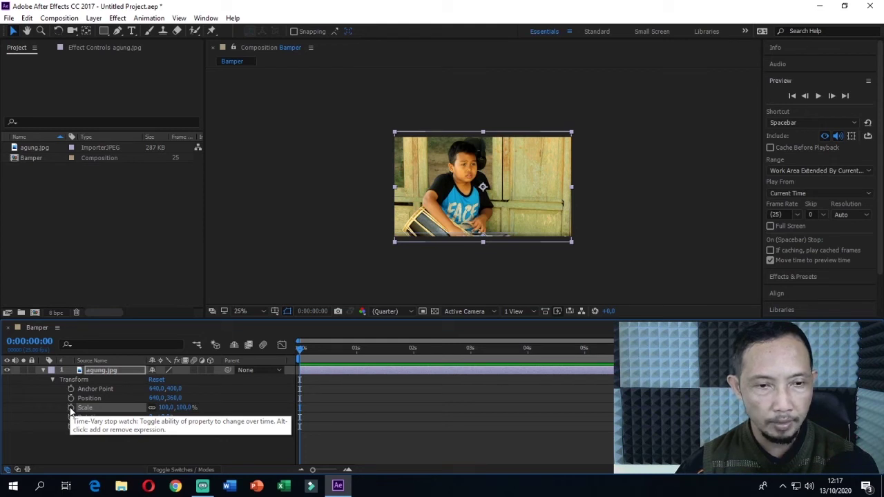
pyautogui.click(71, 408)
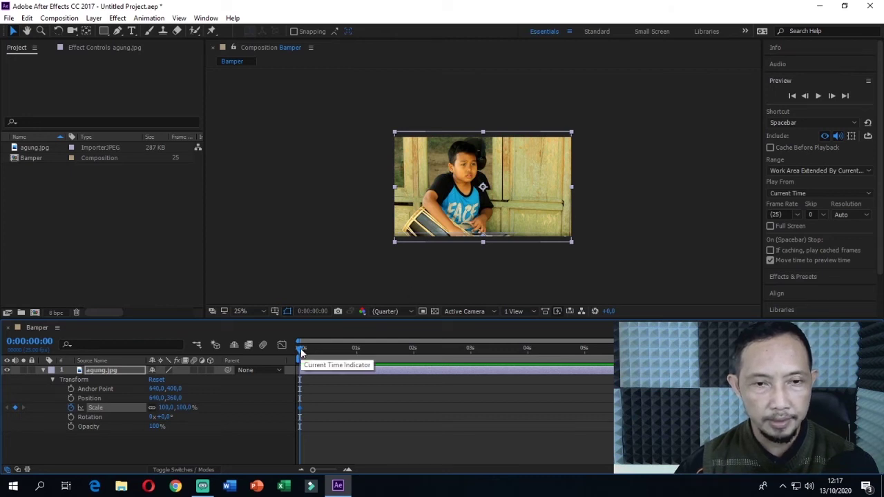
pyautogui.moveTo(301, 352); pyautogui.dragTo(471, 349)
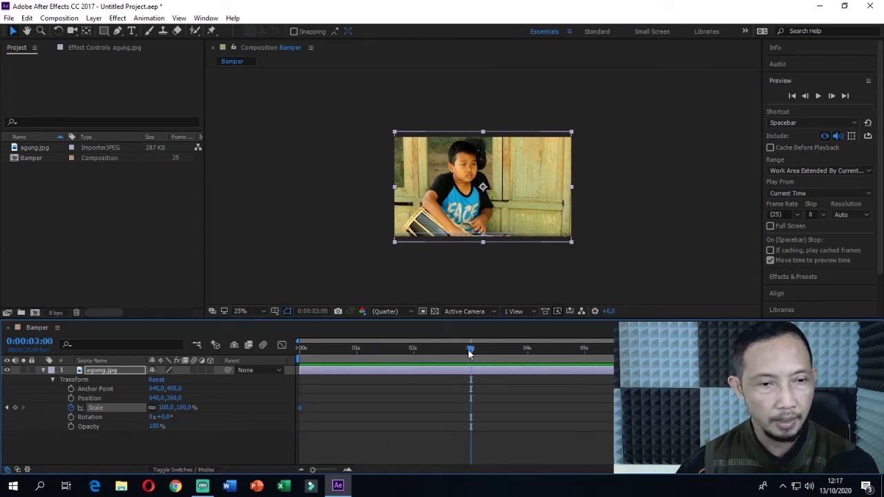
pyautogui.moveTo(164, 410); pyautogui.dragTo(138, 410)
pyautogui.click(163, 410)
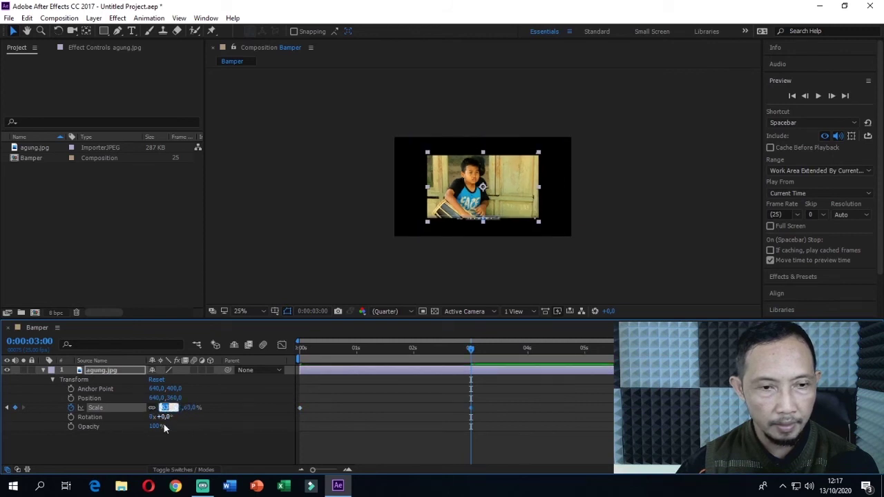
pyautogui.write('50')
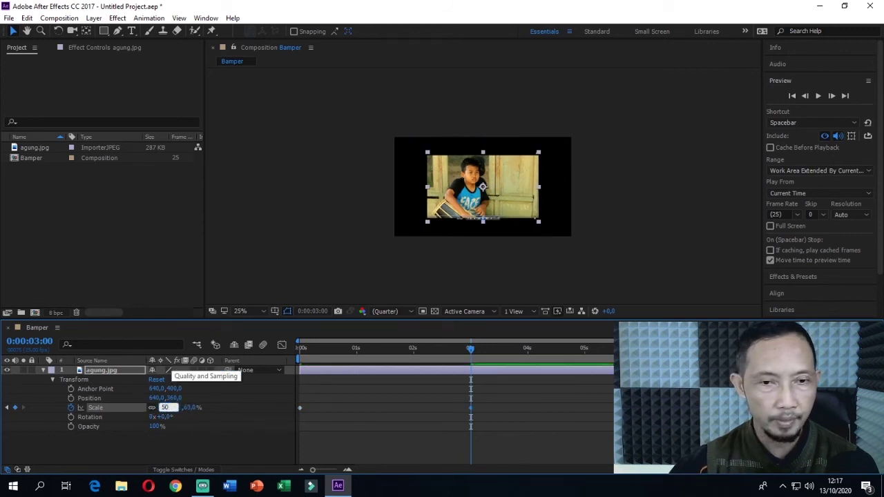
pyautogui.press('Return')
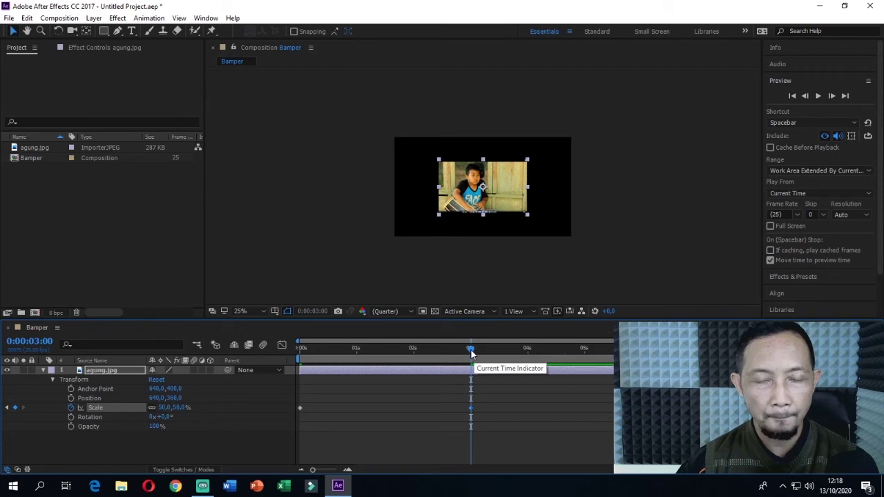
# Step: Preview the shrinking Scale animation from 0:00:00:00
pyautogui.moveTo(471, 353); pyautogui.dragTo(271, 398)
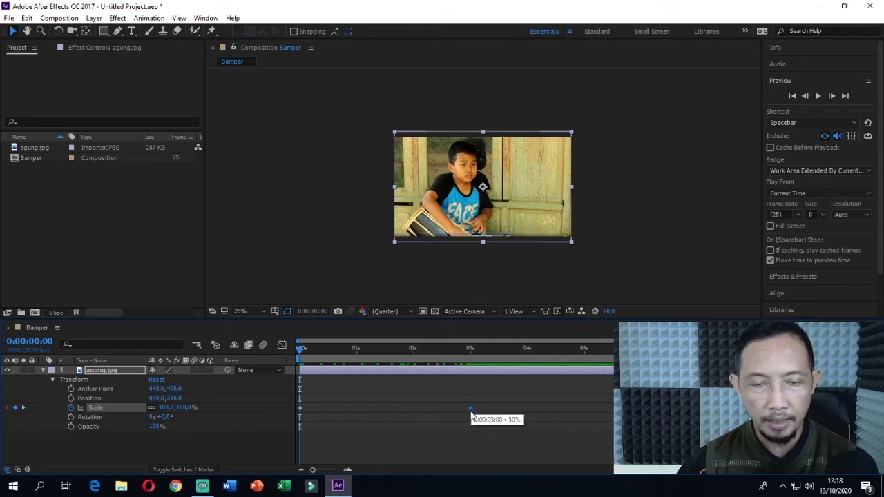
pyautogui.click(819, 96)
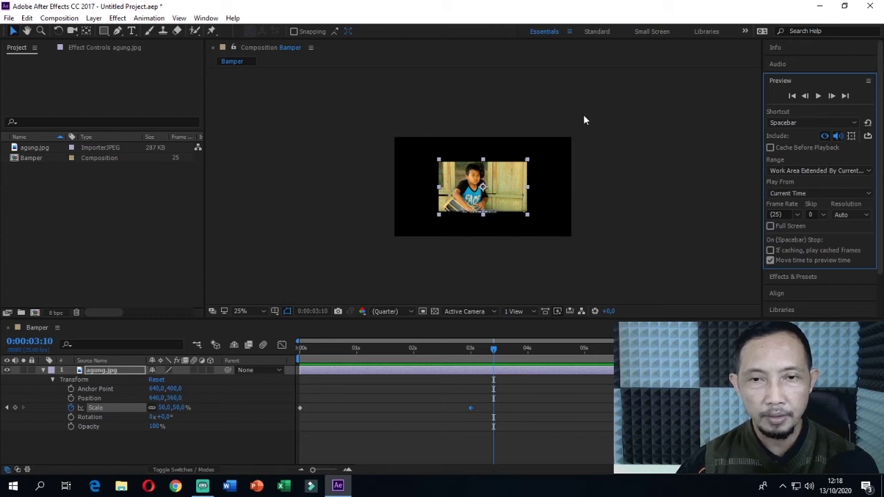
# Step: Set the Scale of agung.jpg to 100% at 0:00:05:24, adding a third Scale keyframe
pyautogui.click(494, 351)
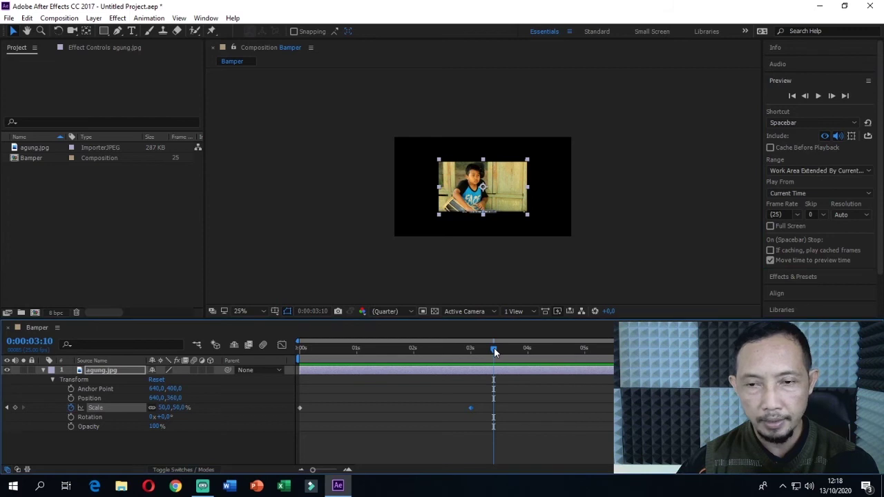
pyautogui.moveTo(494, 353); pyautogui.dragTo(629, 354)
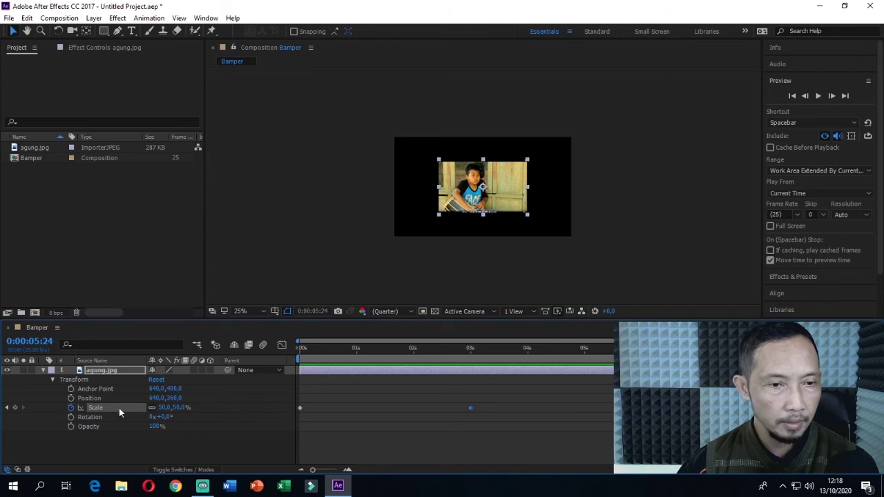
pyautogui.click(166, 408)
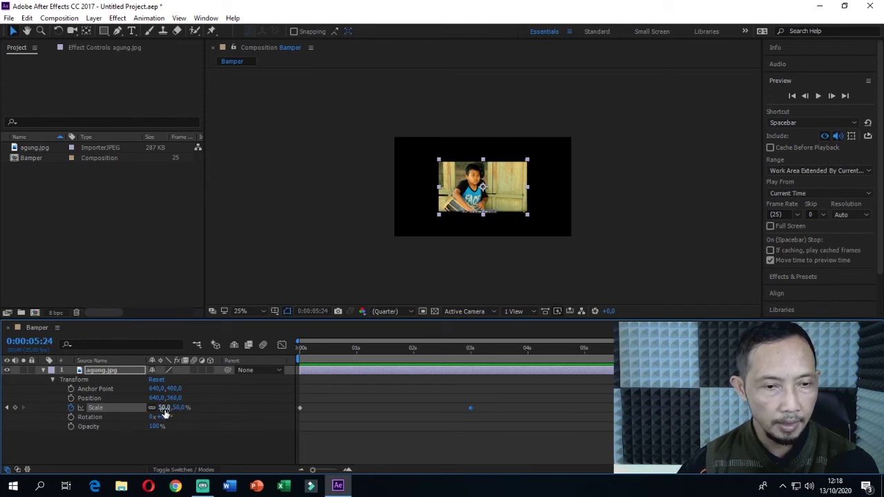
pyautogui.write('100')
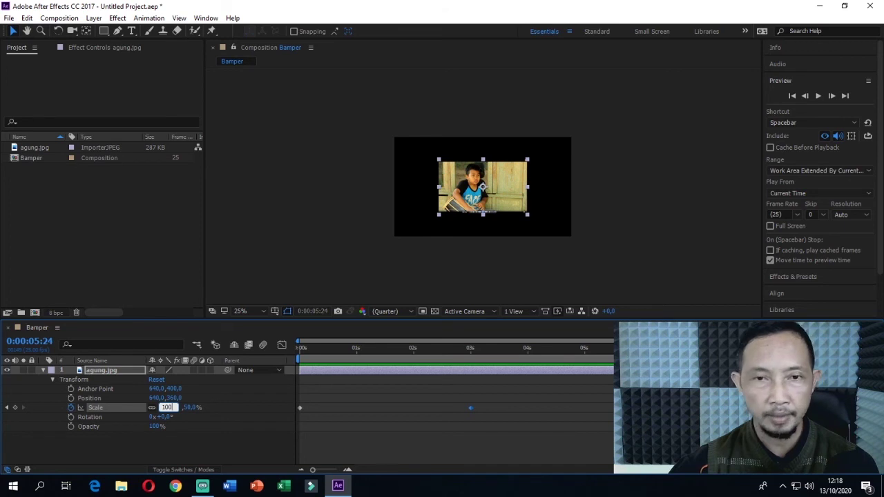
pyautogui.press('Return')
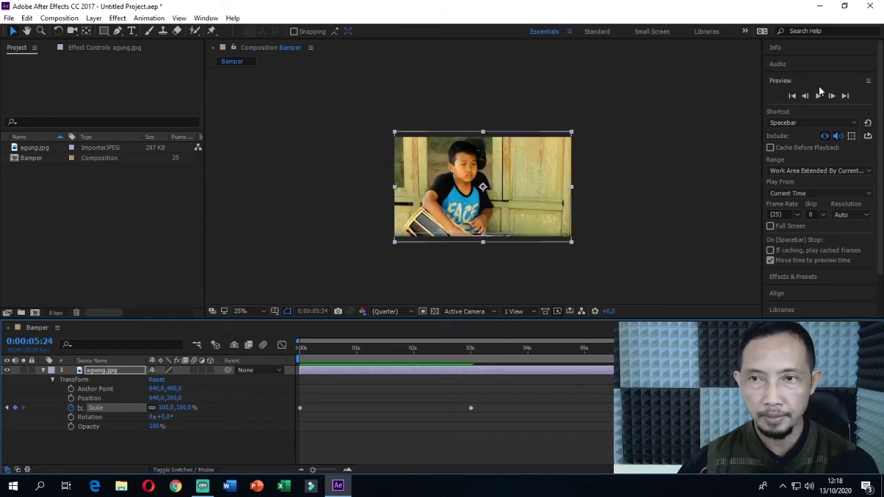
# Step: Go to the first frame and preview the full shrink-and-grow Scale animation
pyautogui.click(792, 96)
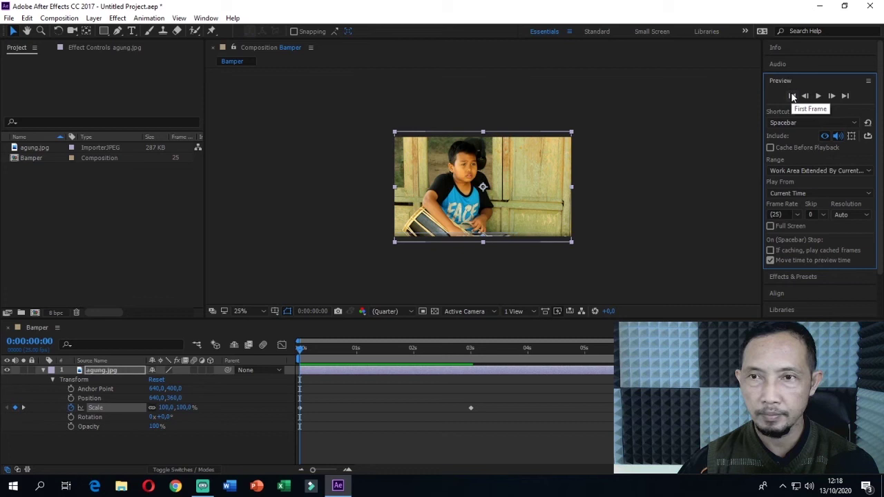
pyautogui.click(817, 96)
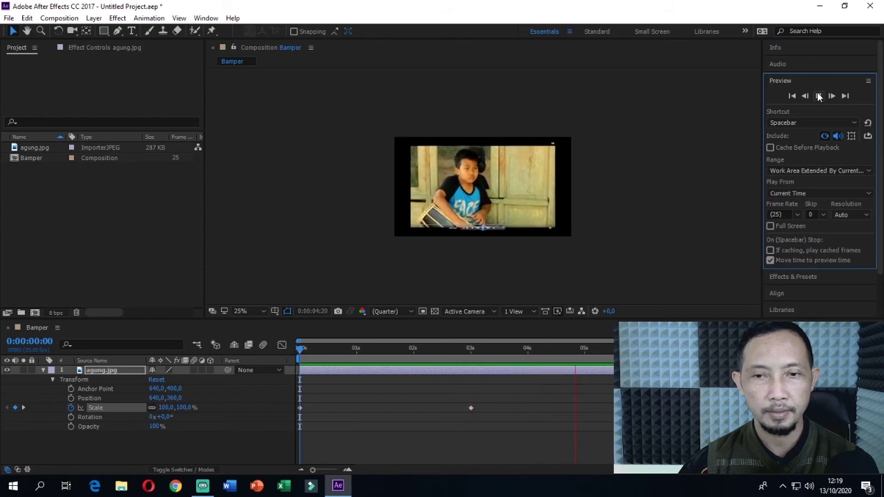
pyautogui.click(818, 96)
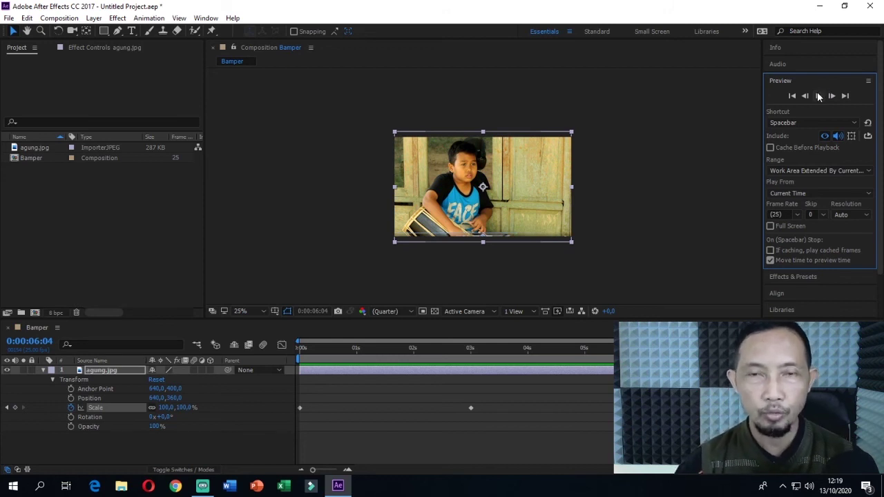
pyautogui.click(818, 96)
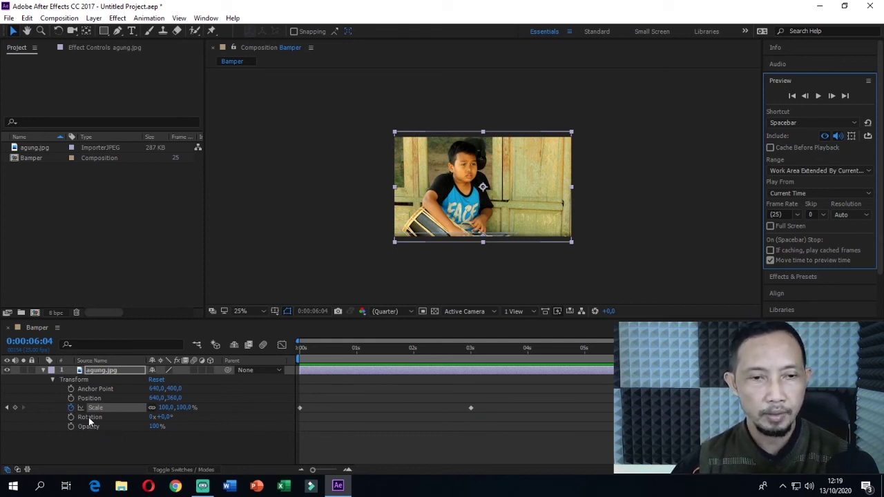
# Step: Set the Scale of agung.jpg back to 100% at 0:00:00:00 and remove all its Scale keyframes
pyautogui.click(795, 96)
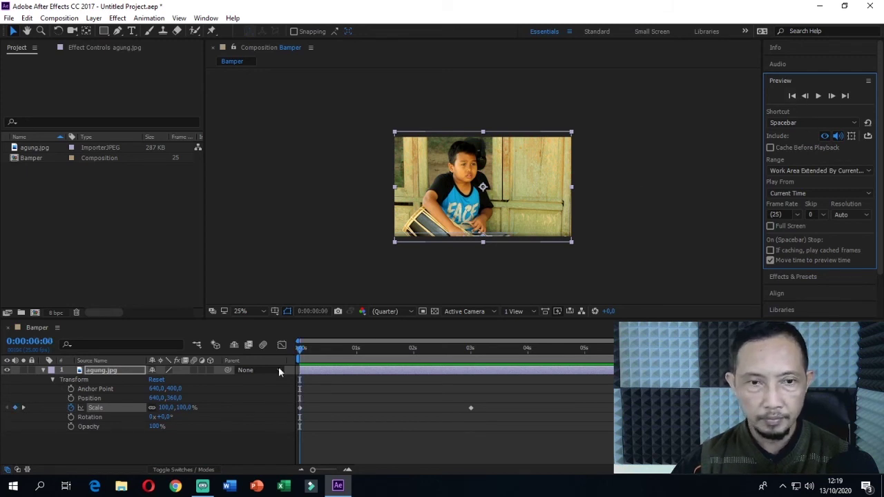
pyautogui.click(15, 411)
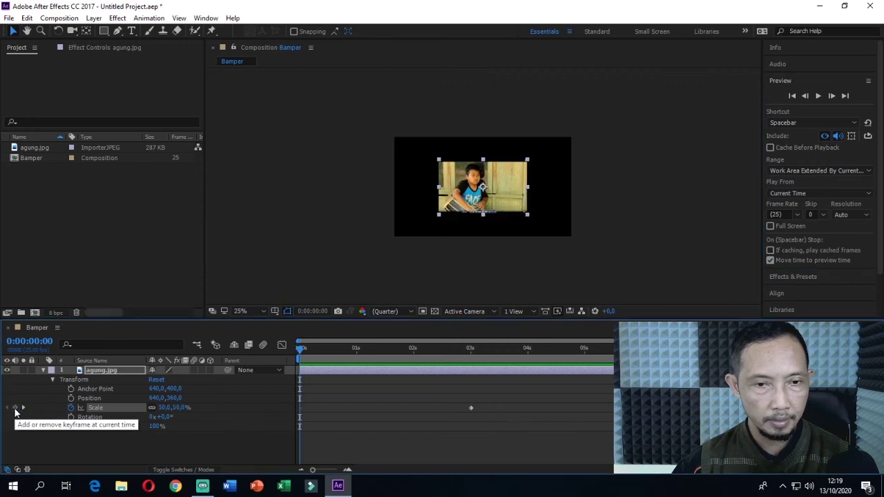
pyautogui.click(164, 408)
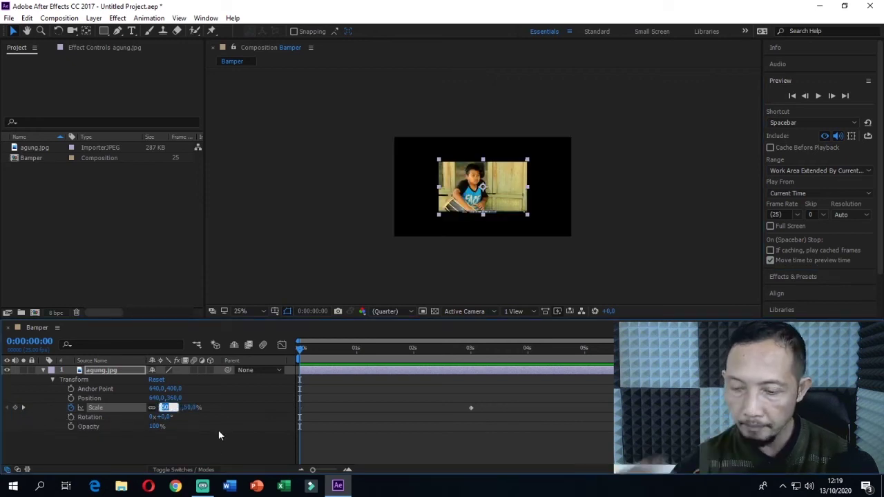
pyautogui.write('100')
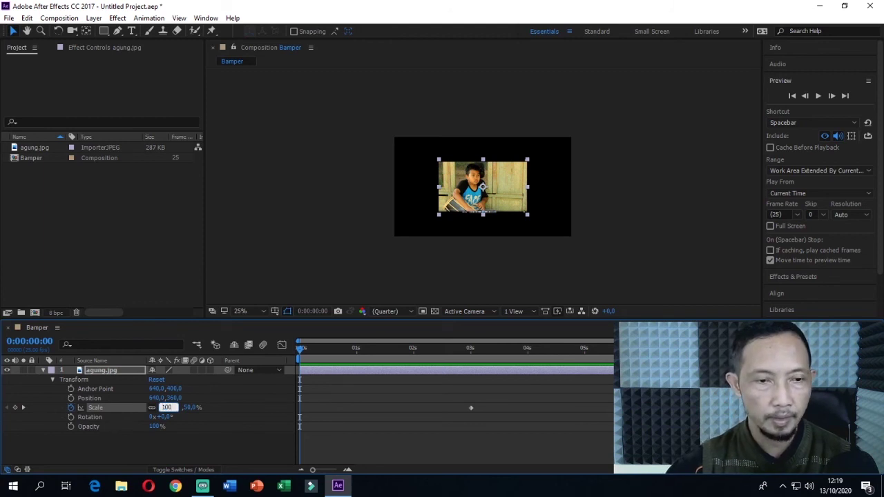
pyautogui.press('Return')
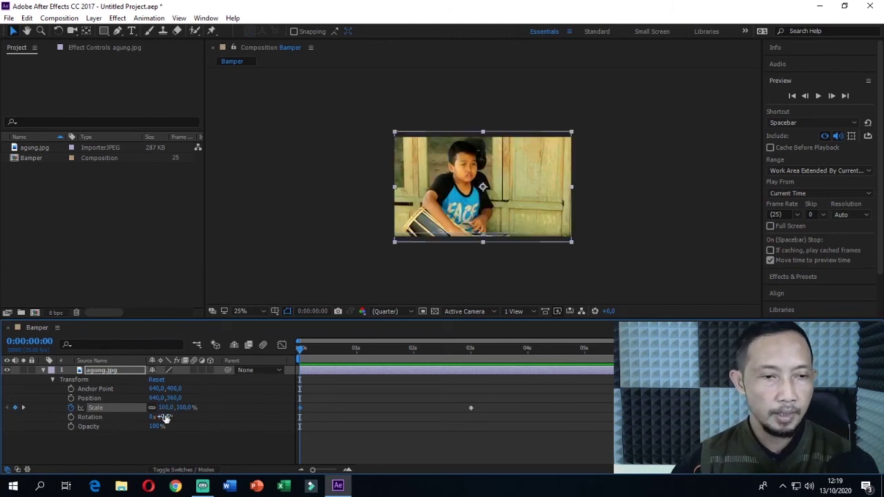
pyautogui.click(23, 407)
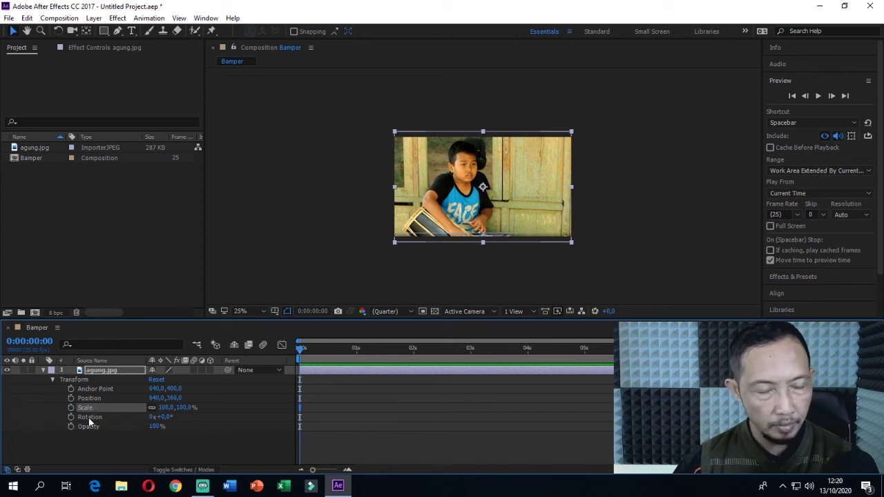
# Step: Keyframe Rotation on agung.jpg at 0:00:00:00 and set it to 4 full revolutions at 0:00:05:00
pyautogui.click(91, 419)
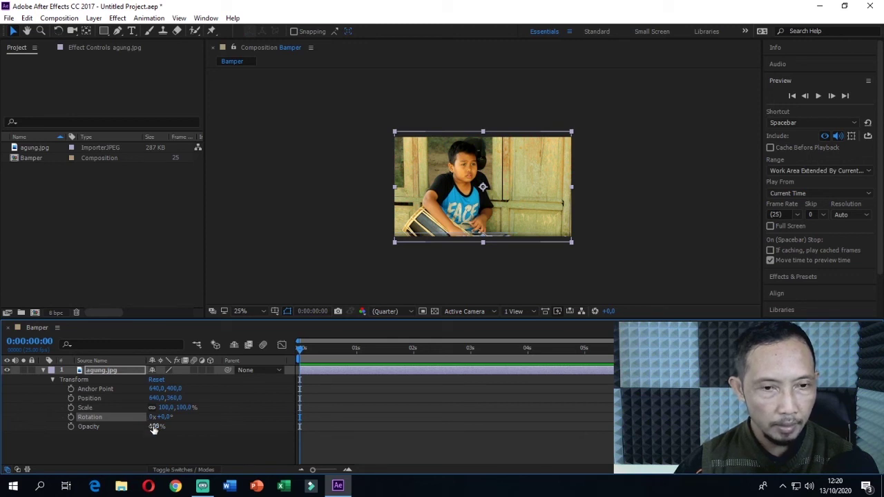
pyautogui.click(71, 418)
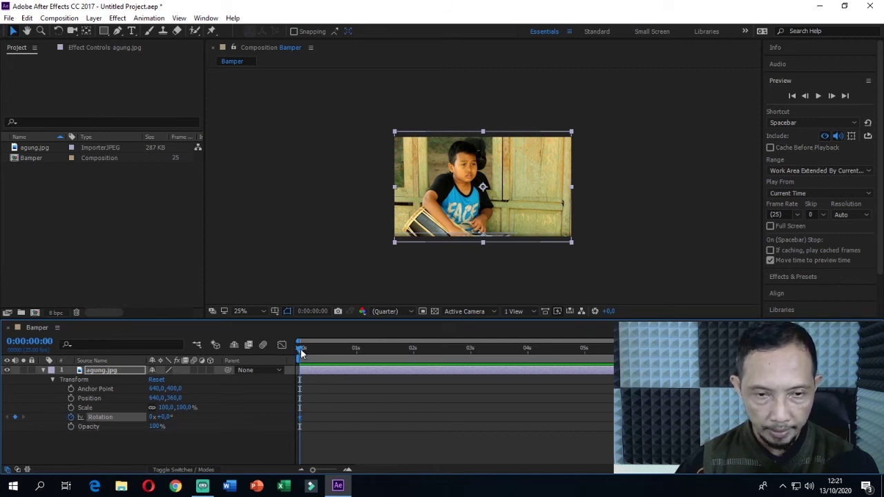
pyautogui.moveTo(300, 351); pyautogui.dragTo(583, 352)
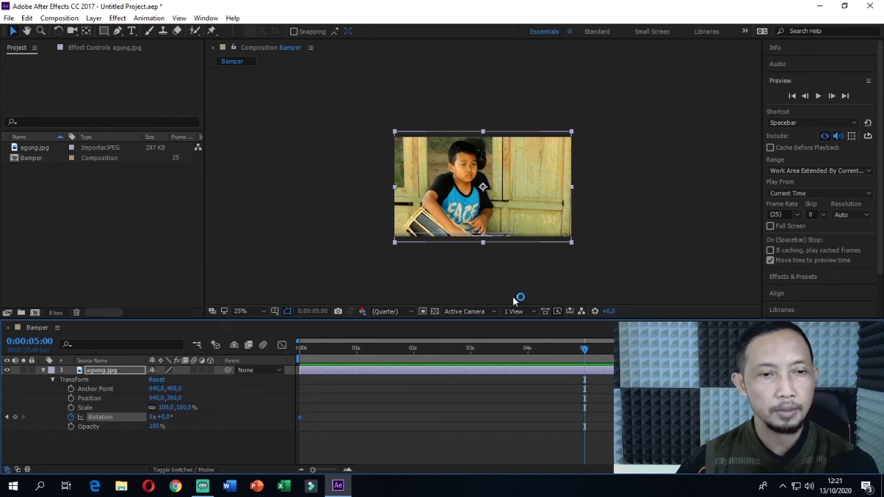
pyautogui.click(152, 417)
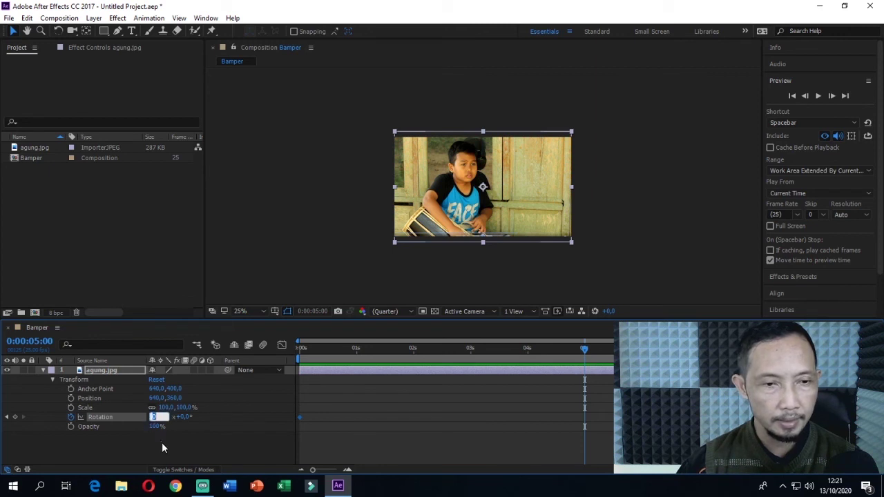
pyautogui.write('1')
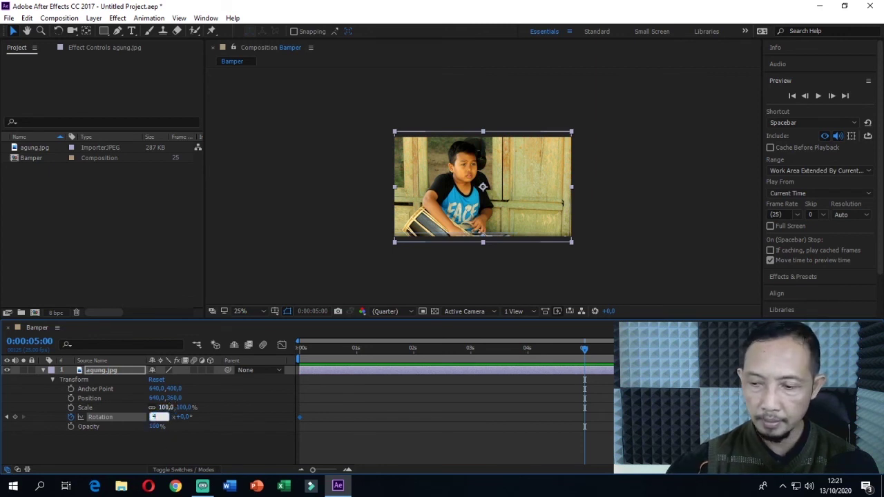
pyautogui.press('Return')
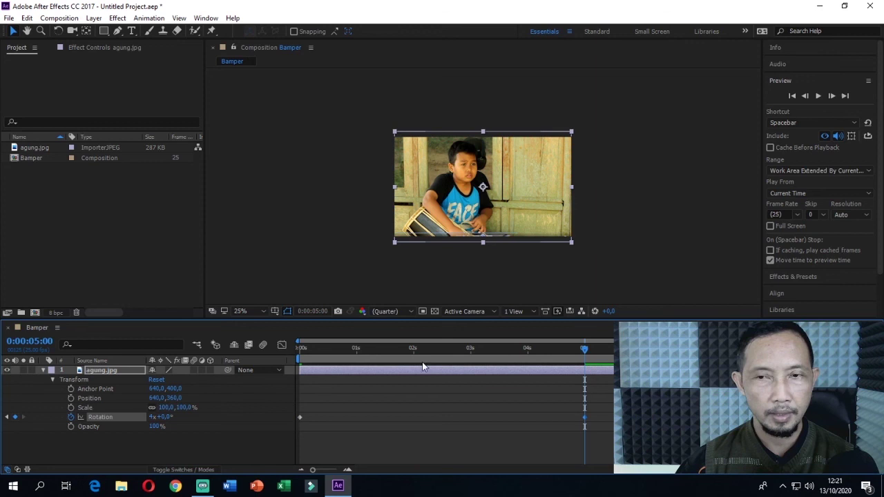
# Step: Preview the spinning Rotation animation from the first frame
pyautogui.click(791, 95)
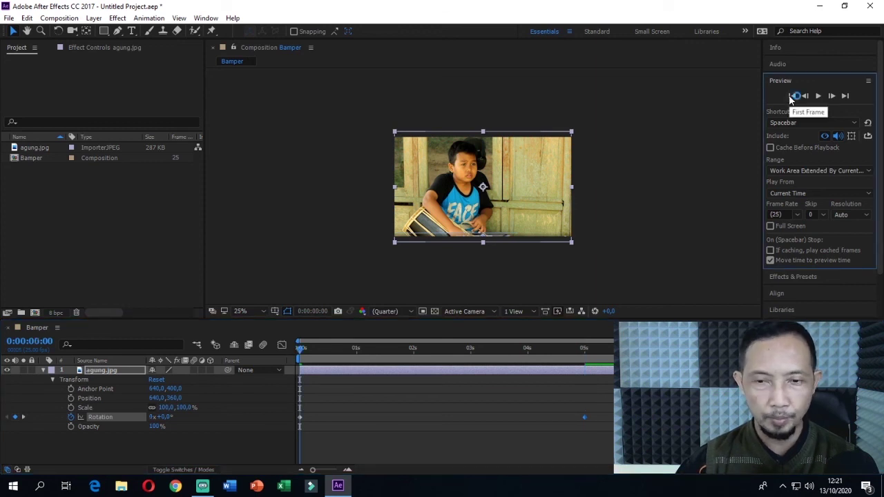
pyautogui.click(819, 95)
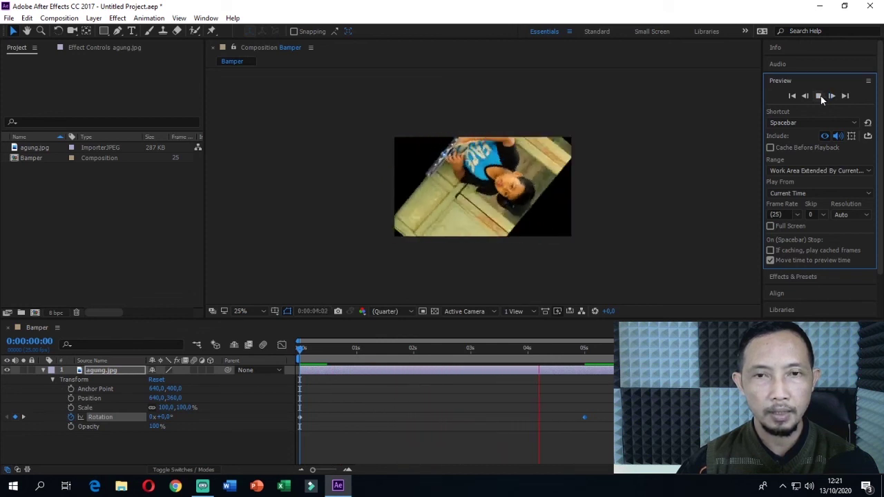
pyautogui.click(820, 95)
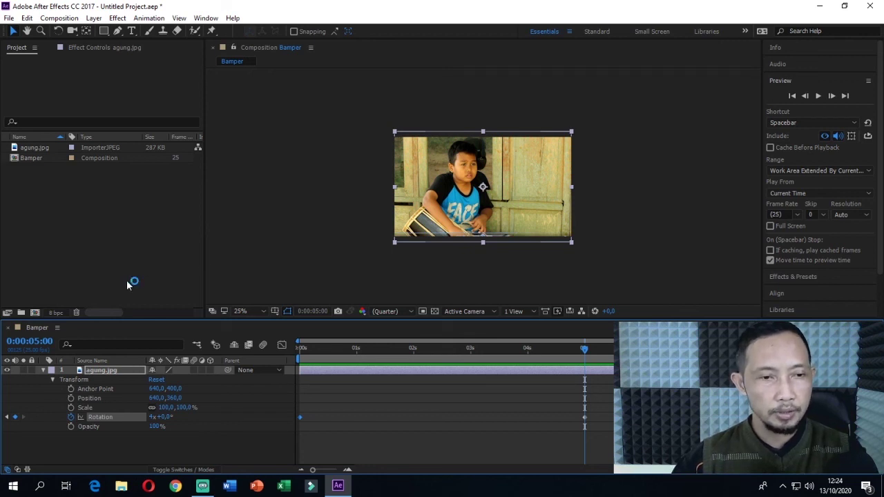
# Step: Remove all Rotation keyframes from agung.jpg and return the current time to 0:00:00:00
pyautogui.click(71, 419)
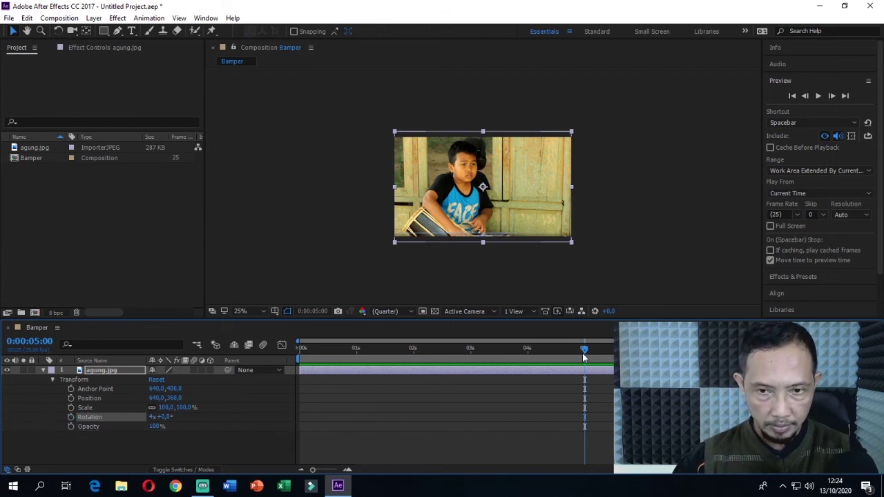
pyautogui.moveTo(582, 350); pyautogui.dragTo(280, 366)
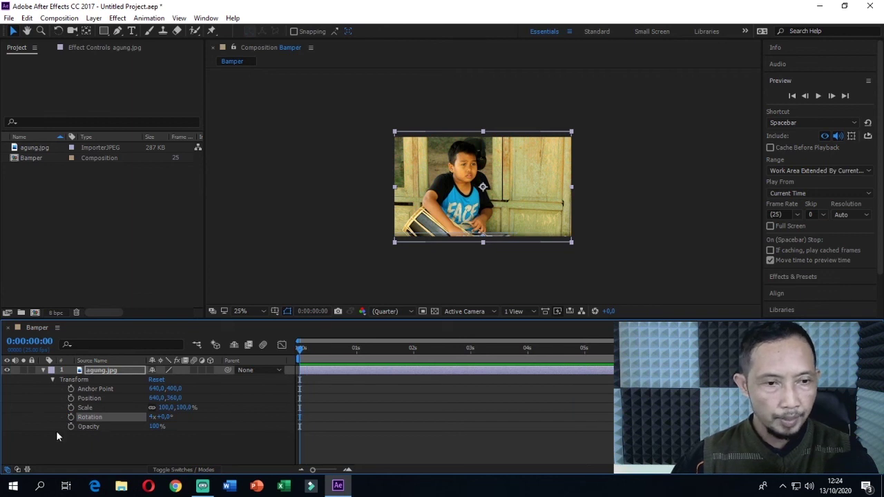
# Step: Keyframe Opacity on agung.jpg at 0:00:00:00 and set it to 0% at 0:00:05:00
pyautogui.click(81, 427)
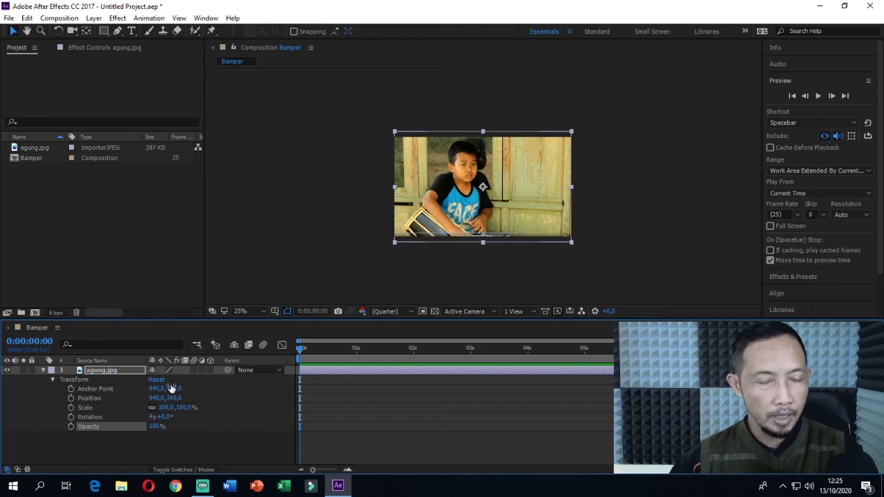
pyautogui.click(71, 427)
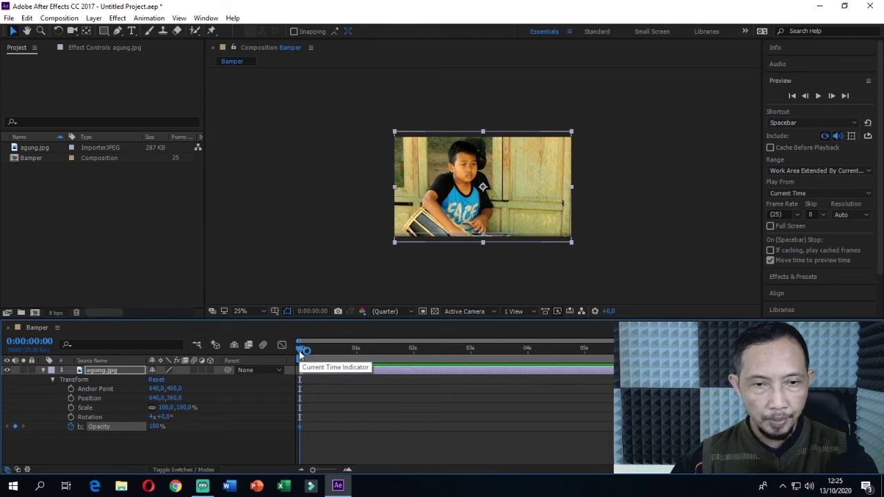
pyautogui.moveTo(300, 350); pyautogui.dragTo(581, 358)
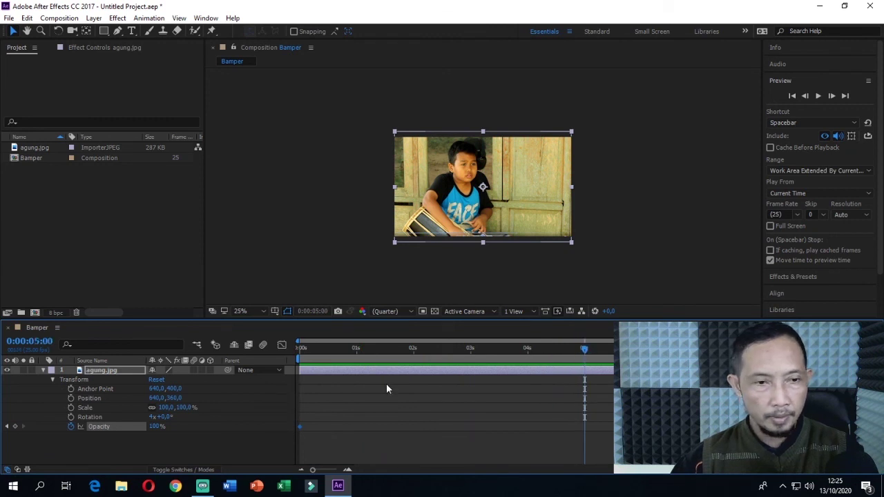
pyautogui.click(157, 427)
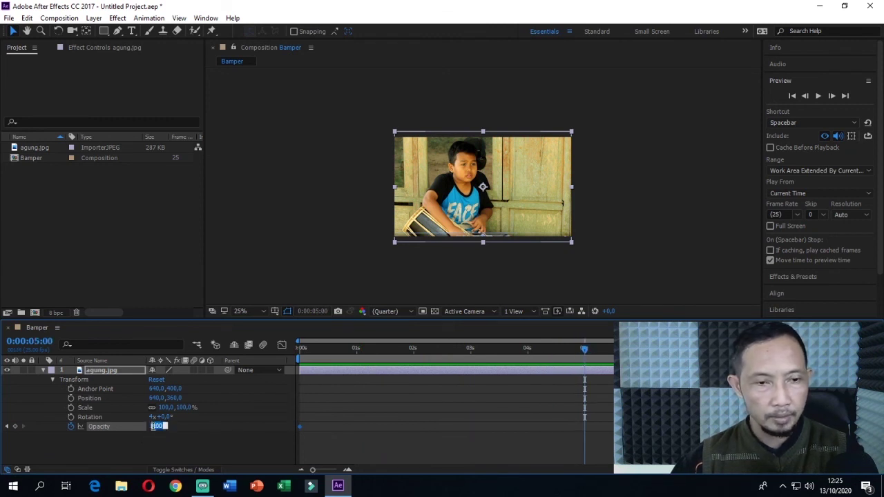
pyautogui.write('0')
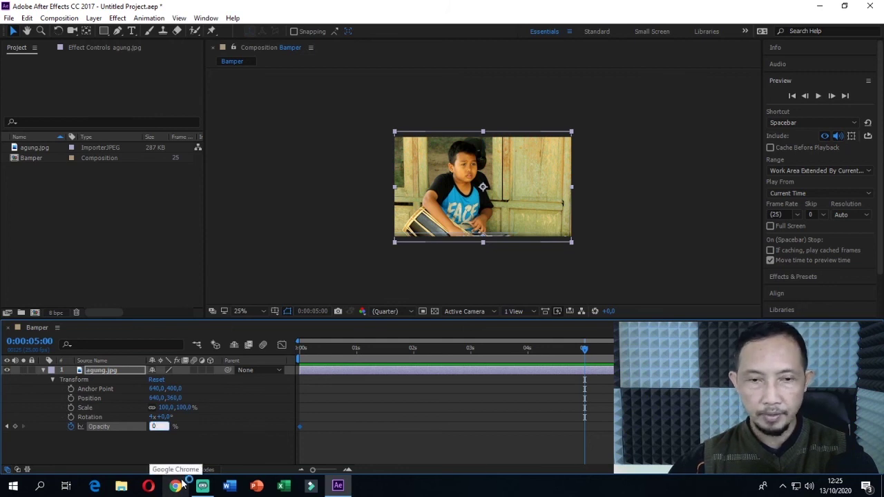
pyautogui.press('Return')
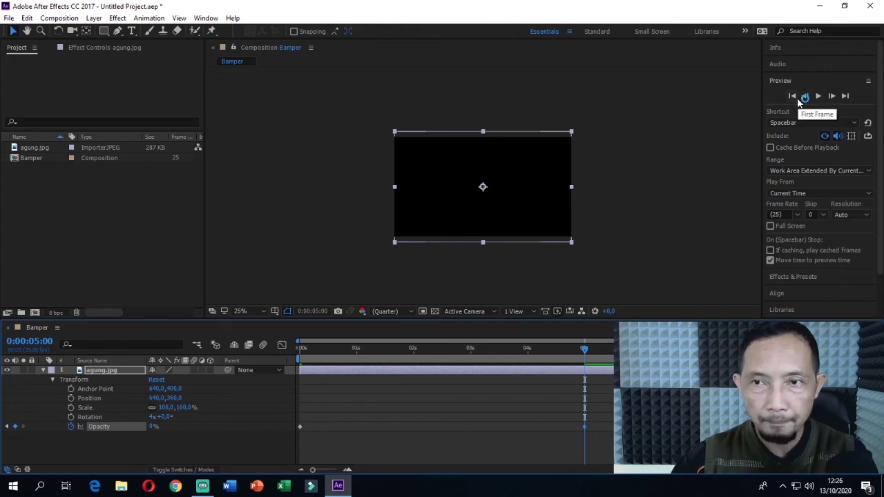
# Step: Preview the Opacity fade-out from the first frame
pyautogui.click(793, 96)
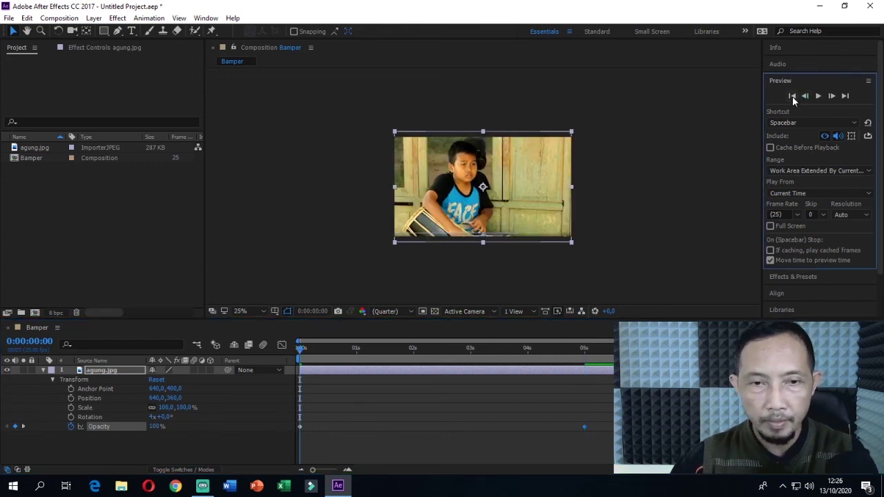
pyautogui.click(819, 96)
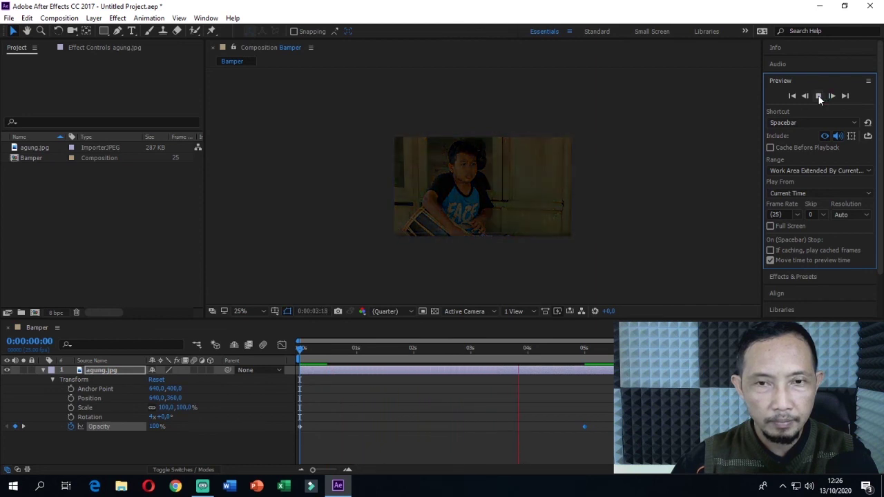
pyautogui.click(819, 96)
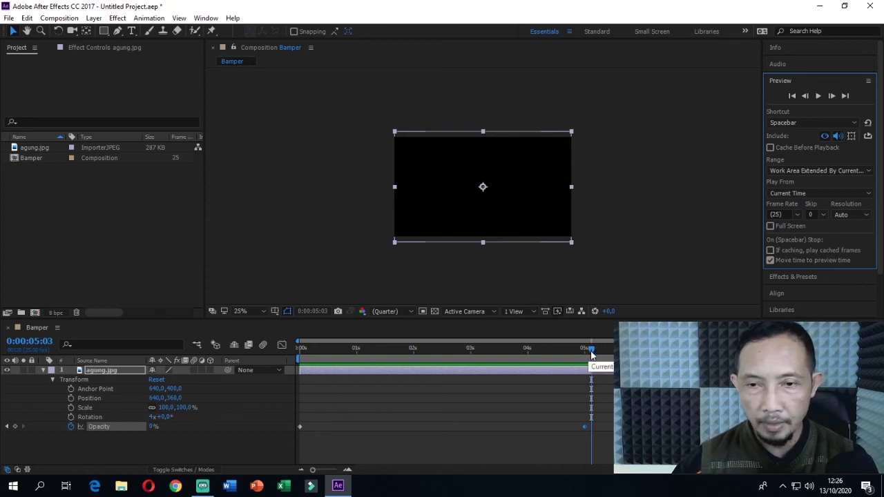
# Step: Set the Opacity of agung.jpg to 100% at 0:00:07:00, adding a third Opacity keyframe
pyautogui.moveTo(591, 355); pyautogui.dragTo(698, 355)
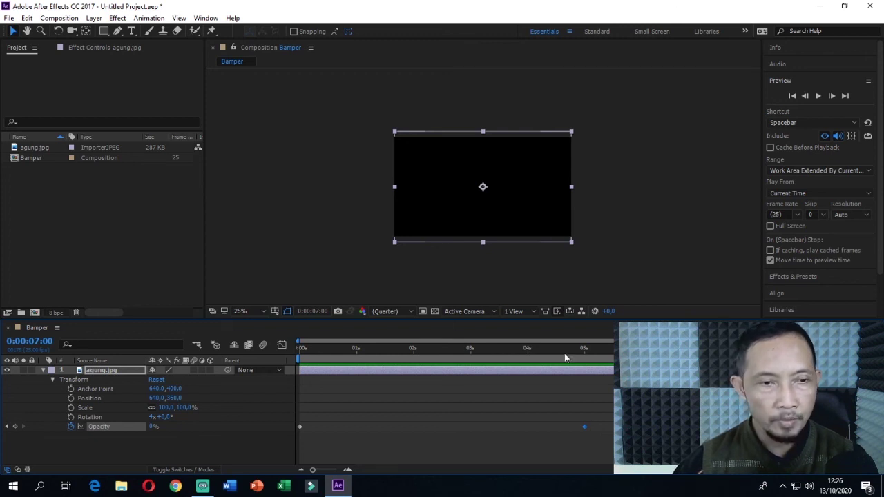
pyautogui.click(151, 427)
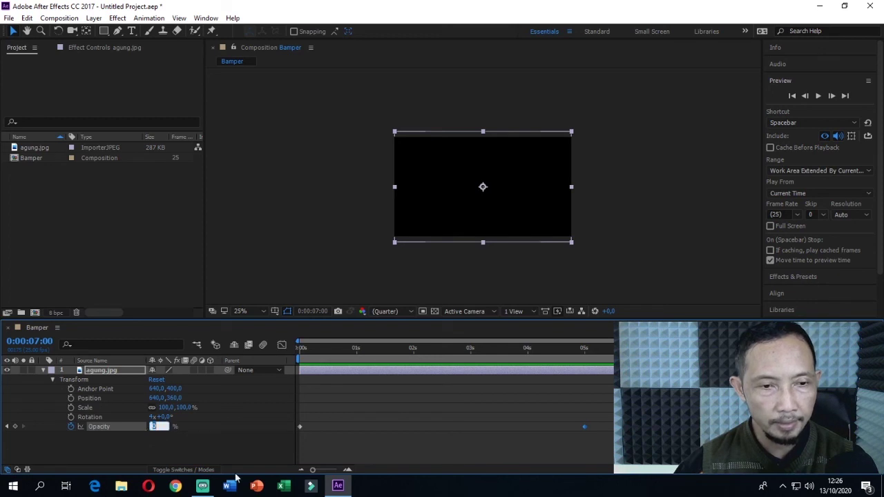
pyautogui.write('100')
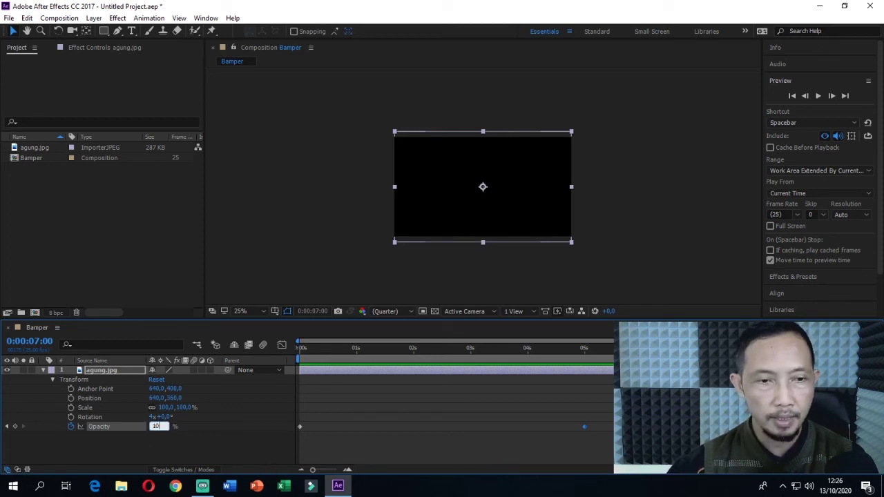
pyautogui.press('Return')
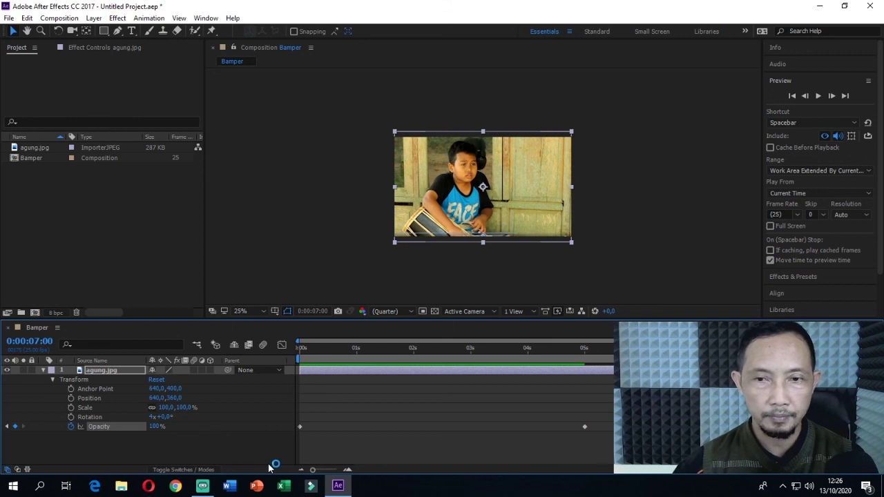
# Step: Go to the first frame and preview the full fade-out and fade-in Opacity animation
pyautogui.click(792, 95)
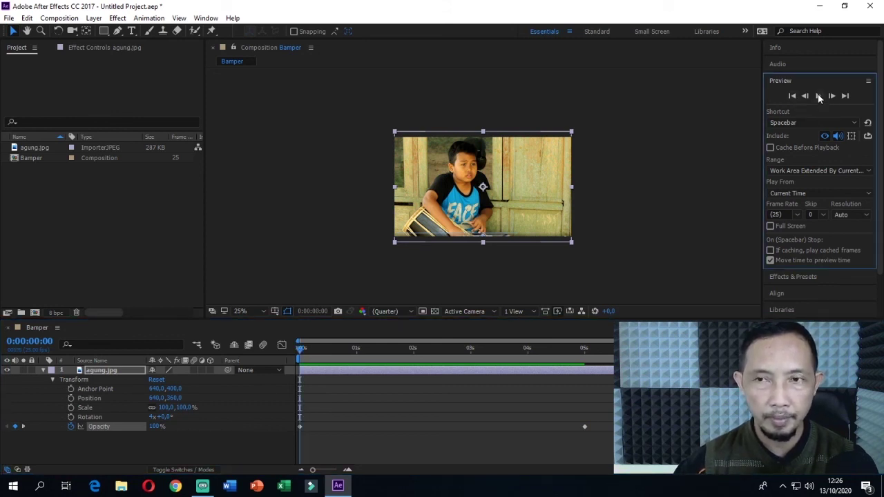
pyautogui.click(818, 96)
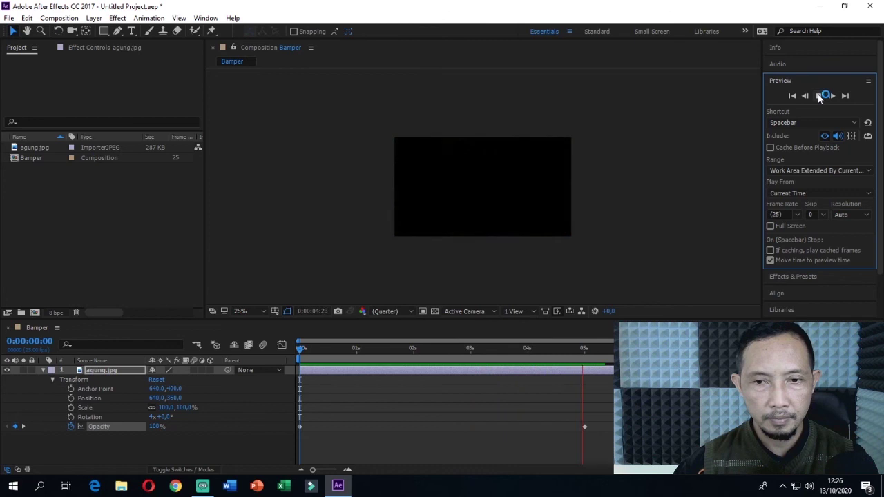
pyautogui.click(818, 96)
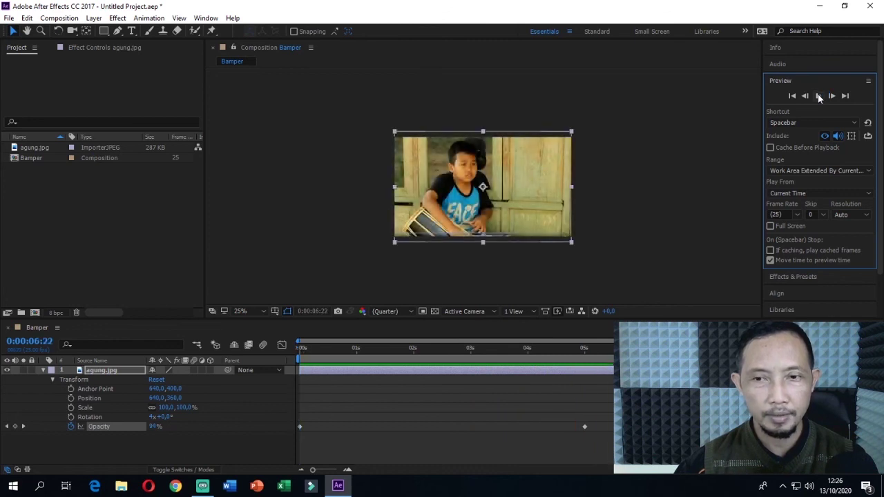